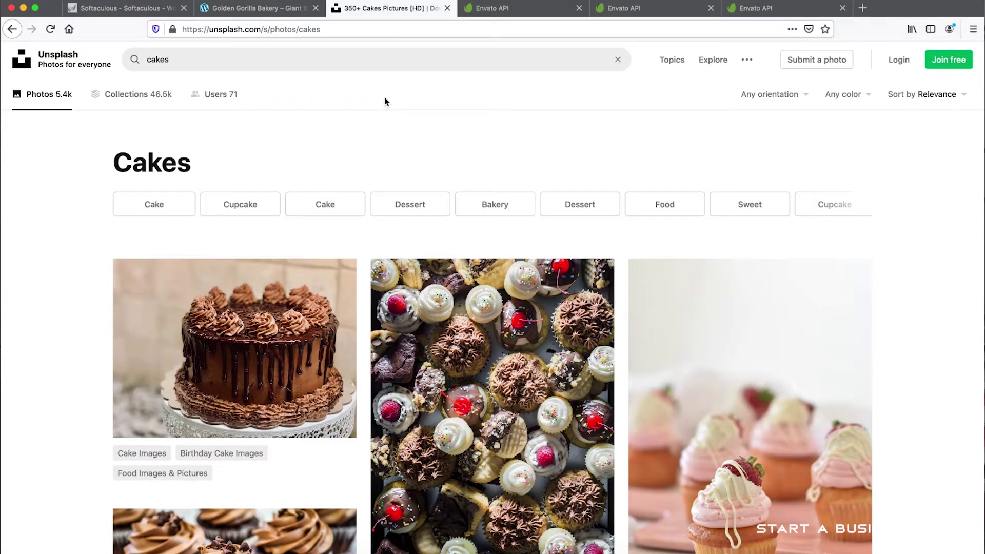
# Replace the current Unsplash photo search with "baked goods"
pyautogui.click(294, 62)
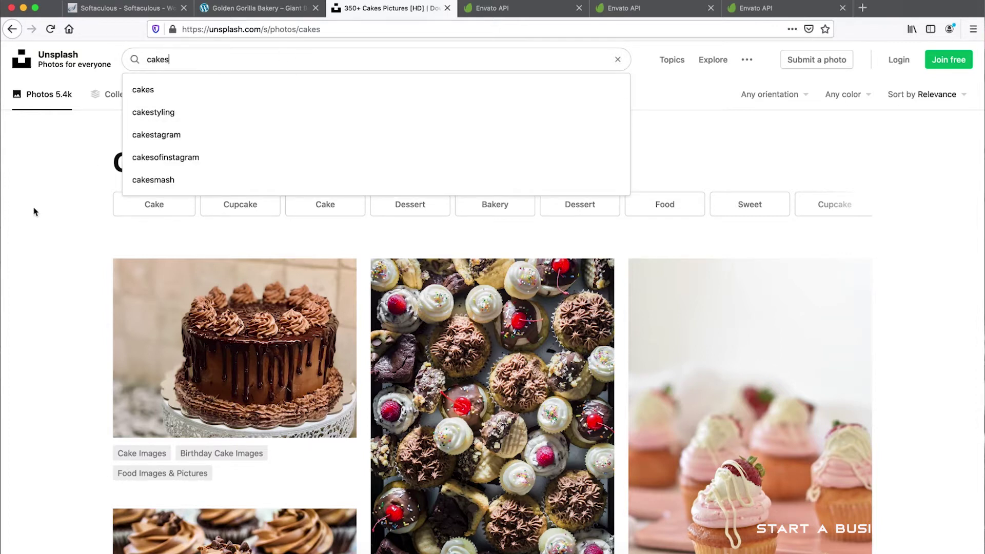
pyautogui.doubleClick(166, 58)
pyautogui.write('baked goods')
pyautogui.press('Return')
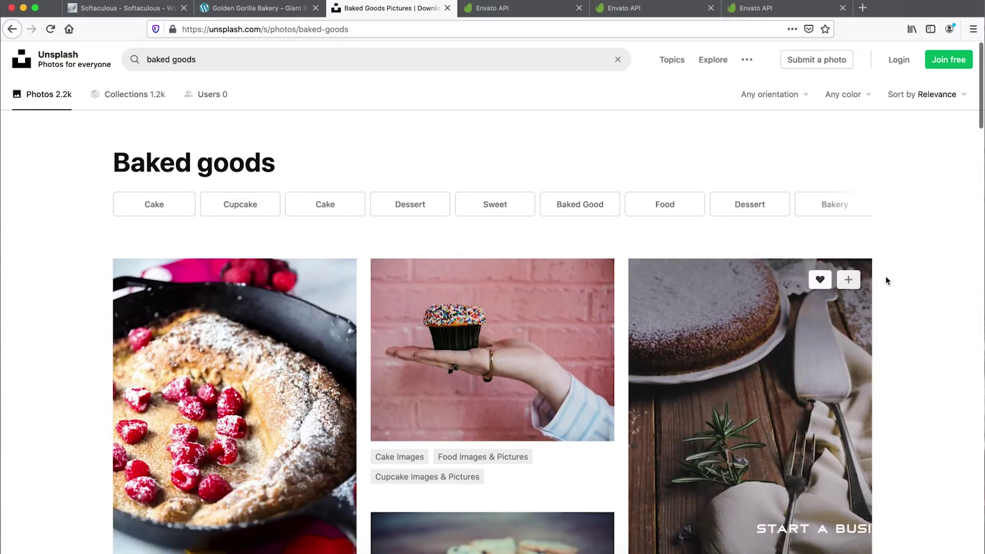
# Download the photo of the cinnamon roll beside a latte from the results and open the saved file in Photoshop
pyautogui.scroll(-10, 885, 279)
pyautogui.scroll(-8, 886, 279)
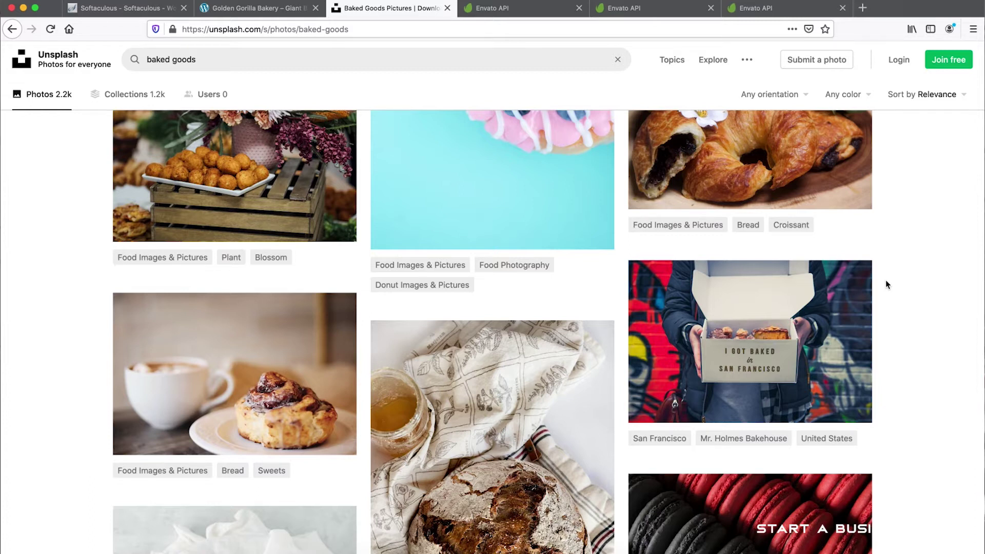
pyautogui.scroll(-2, 749, 328)
pyautogui.click(225, 288)
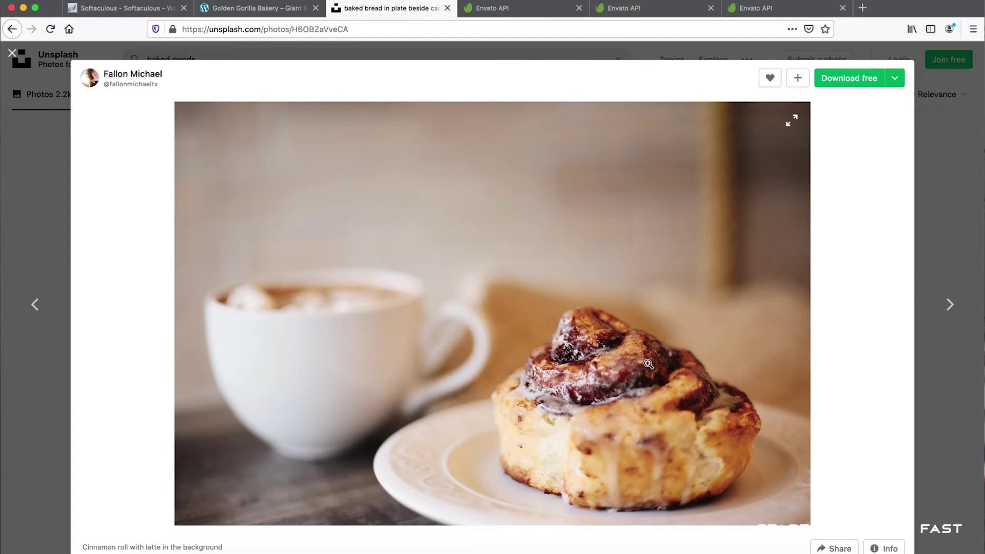
pyautogui.click(846, 82)
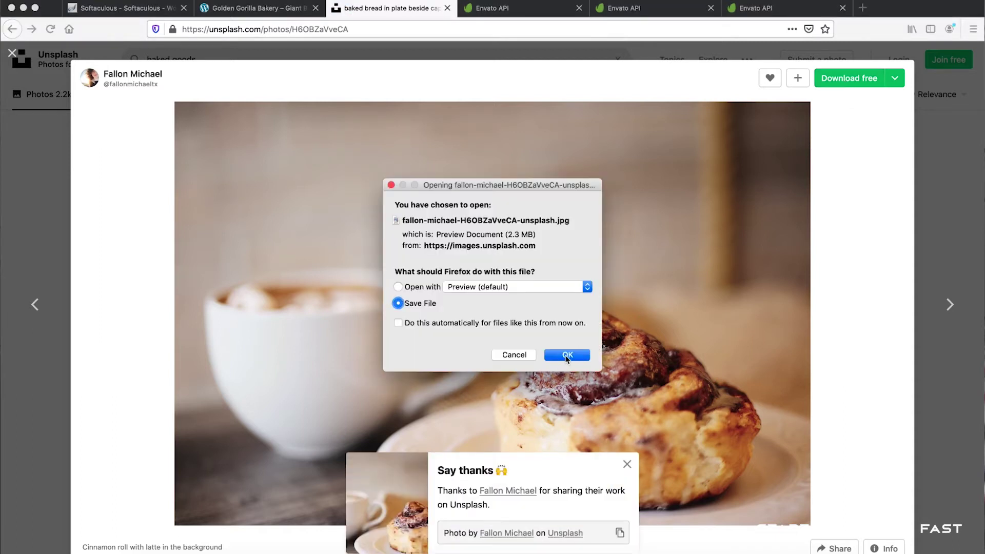
pyautogui.click(566, 355)
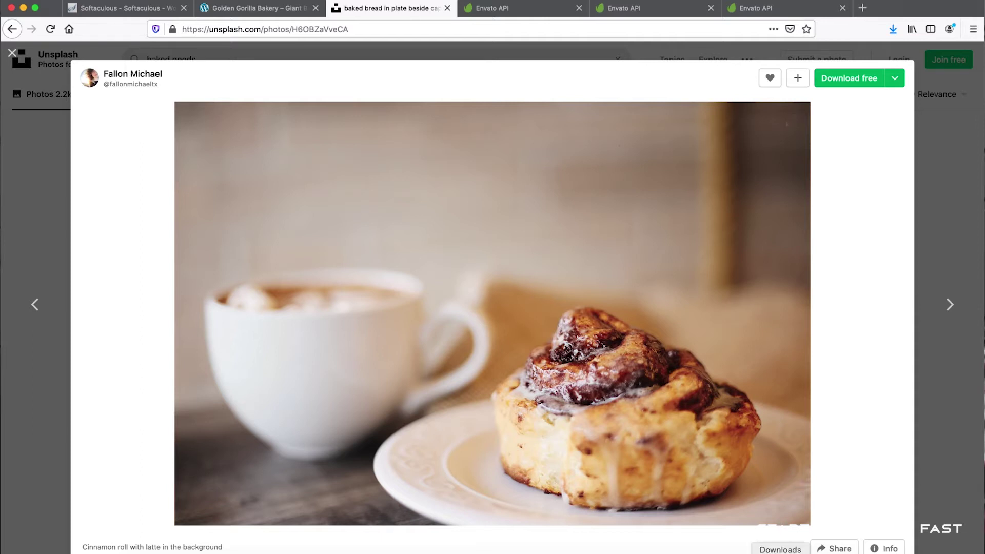
pyautogui.click(788, 541)
pyautogui.moveTo(788, 541); pyautogui.dragTo(600, 543)
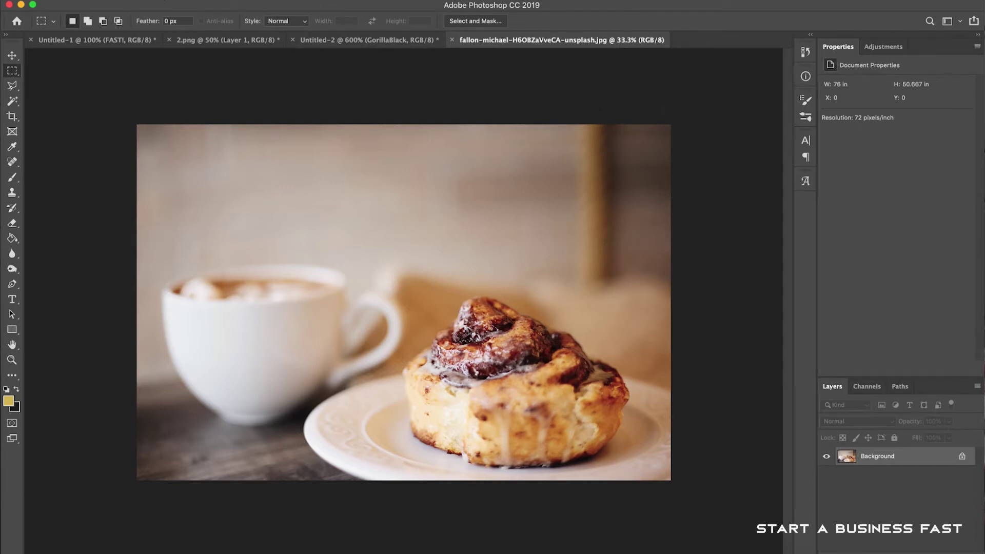
# Resize the cinnamon roll image to a width of 1920 pixels, keeping its proportions
pyautogui.click(162, 1)
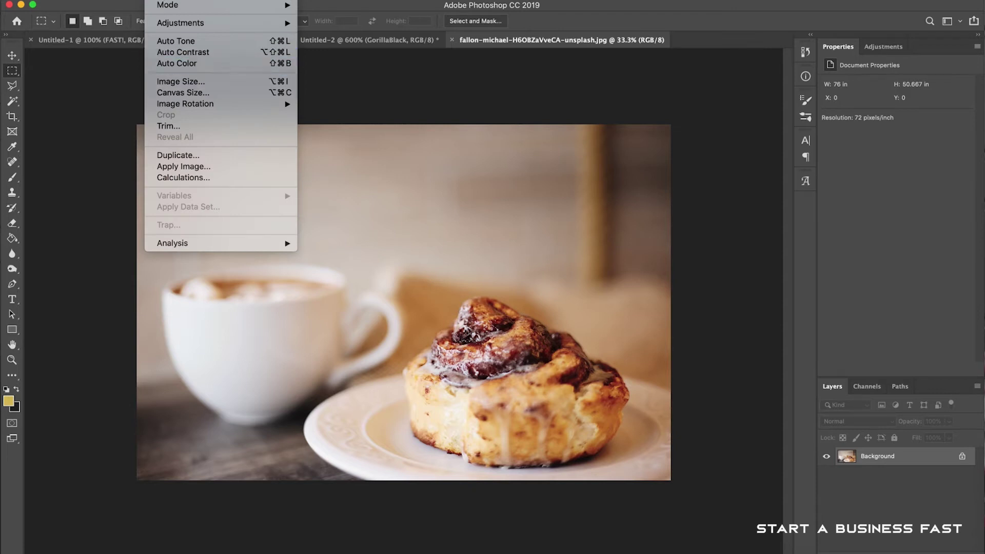
pyautogui.click(180, 83)
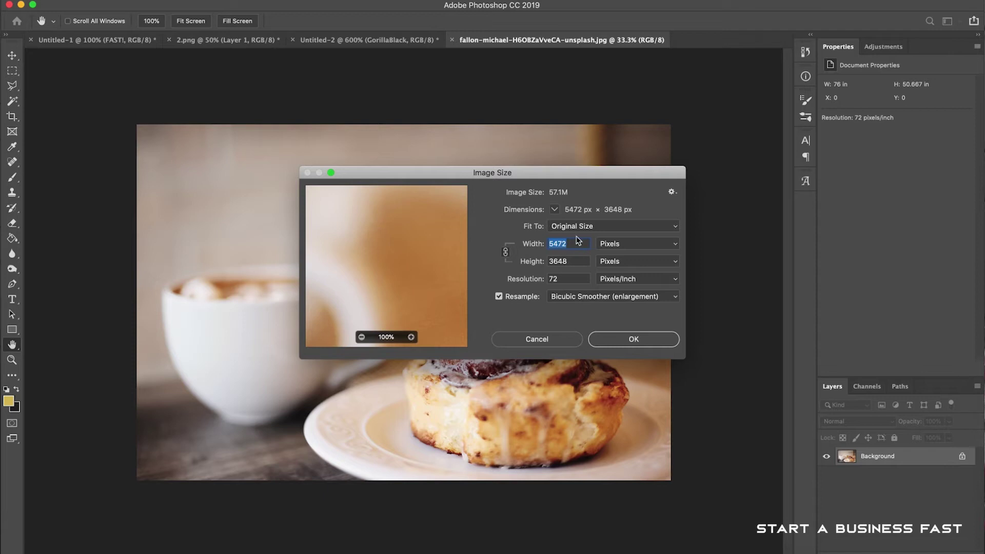
pyautogui.click(577, 244)
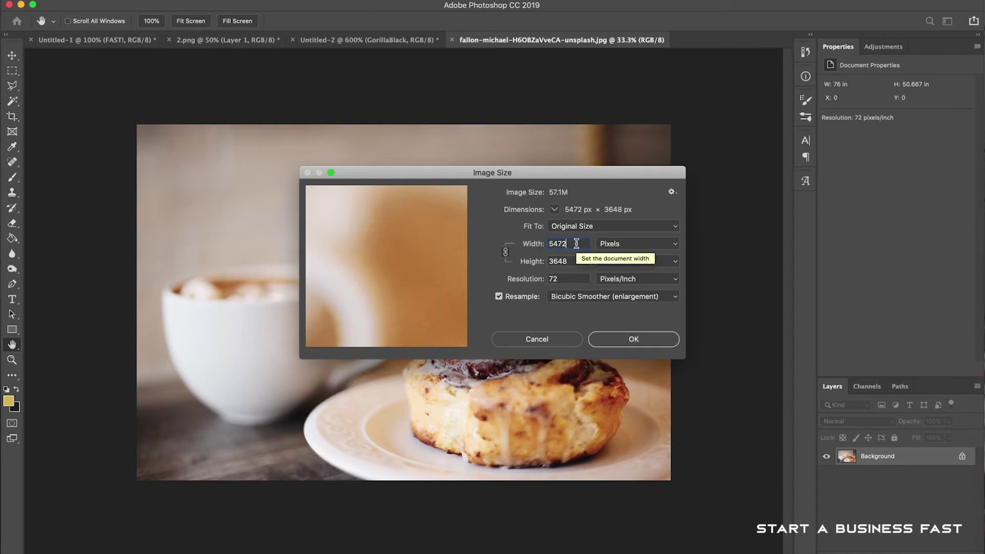
pyautogui.moveTo(576, 244); pyautogui.dragTo(518, 234)
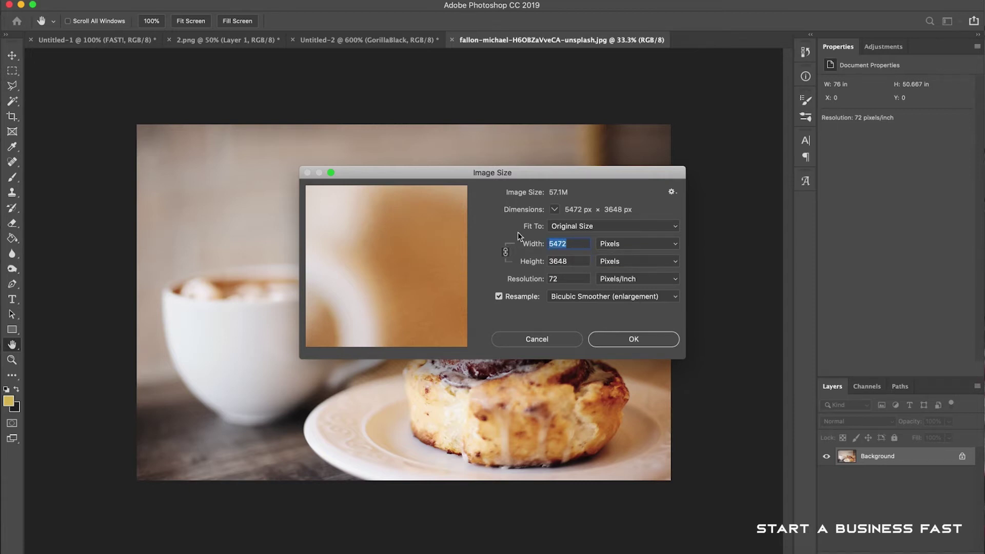
pyautogui.write('1920')
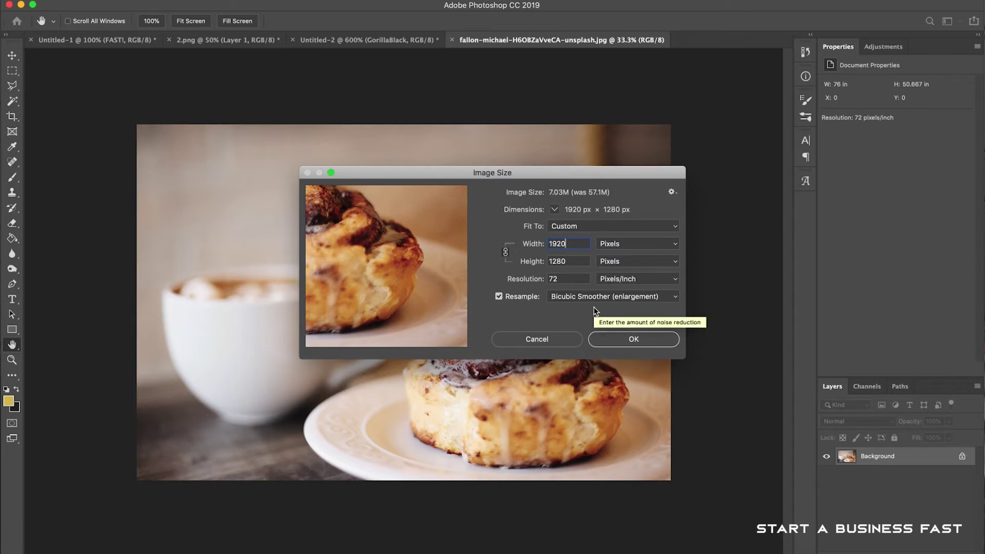
pyautogui.click(634, 339)
pyautogui.press('m')
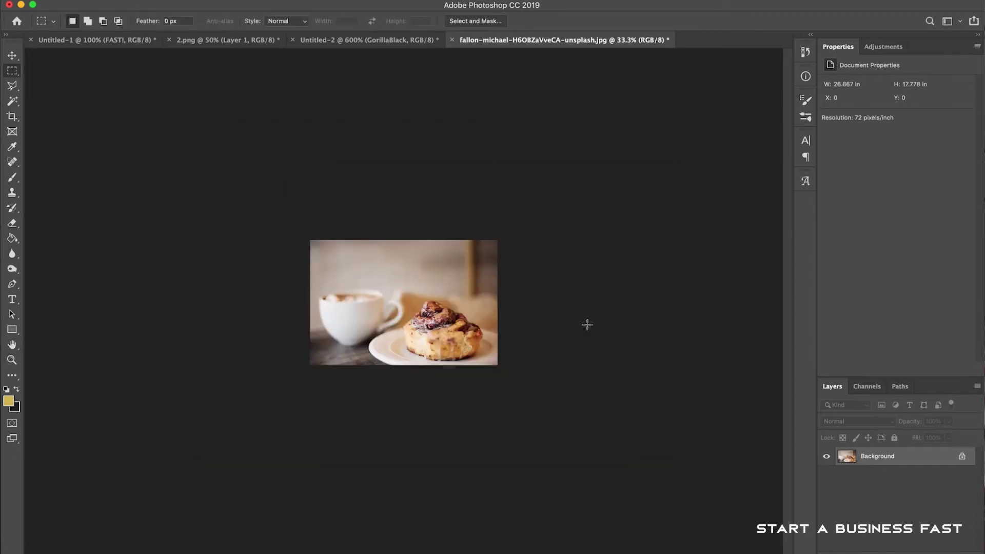
# Convert the locked Background into an editable layer with the default name and settings
pyautogui.press('super+equal')
pyautogui.press('super+equal')
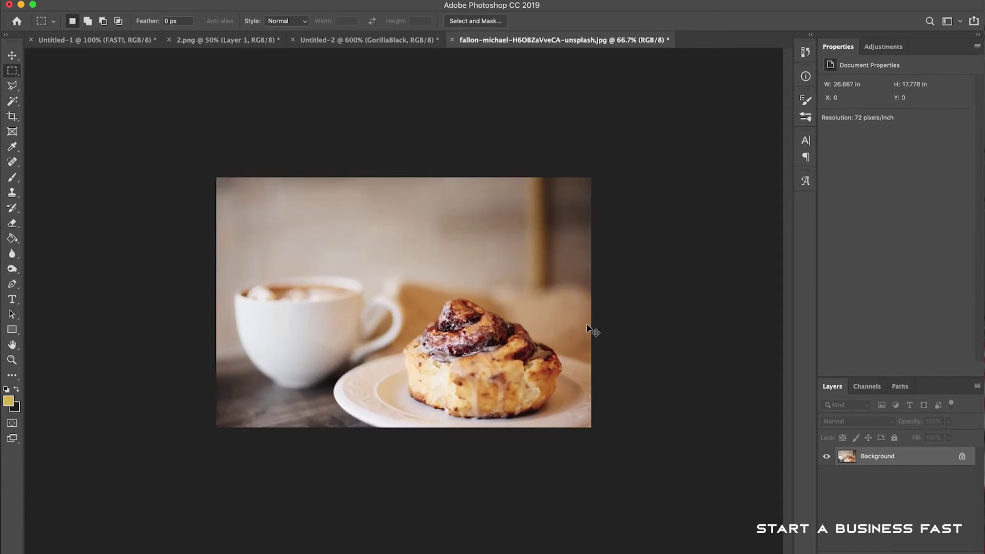
pyautogui.press('super+equal')
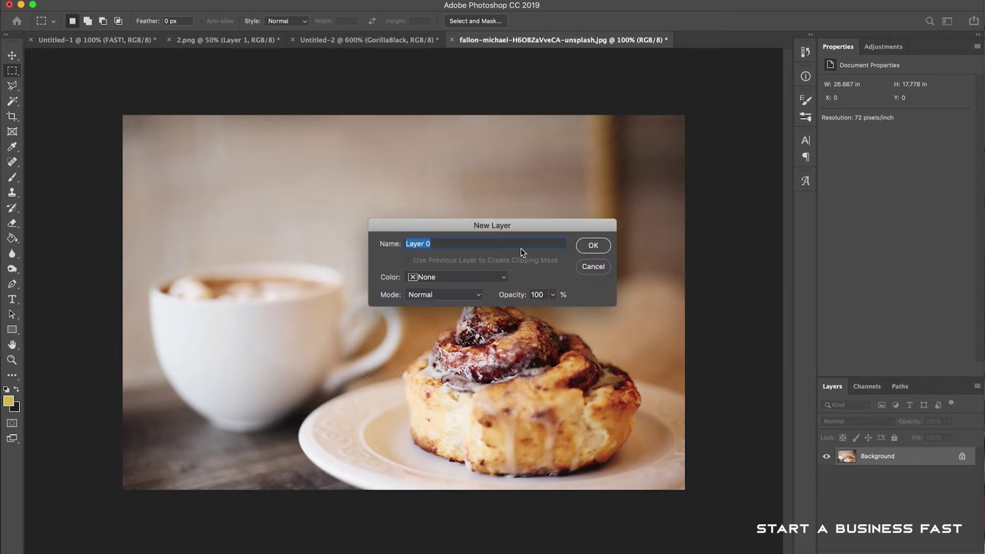
pyautogui.click(594, 246)
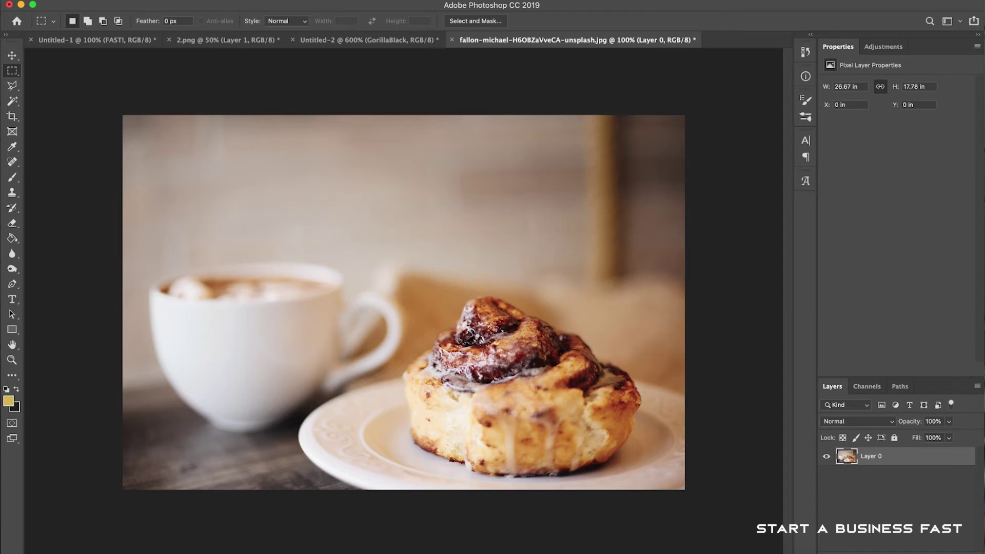
# Reduce the canvas height to 1080 pixels, anchored at the bottom centre, and accept the clipping
pyautogui.click(154, 0)
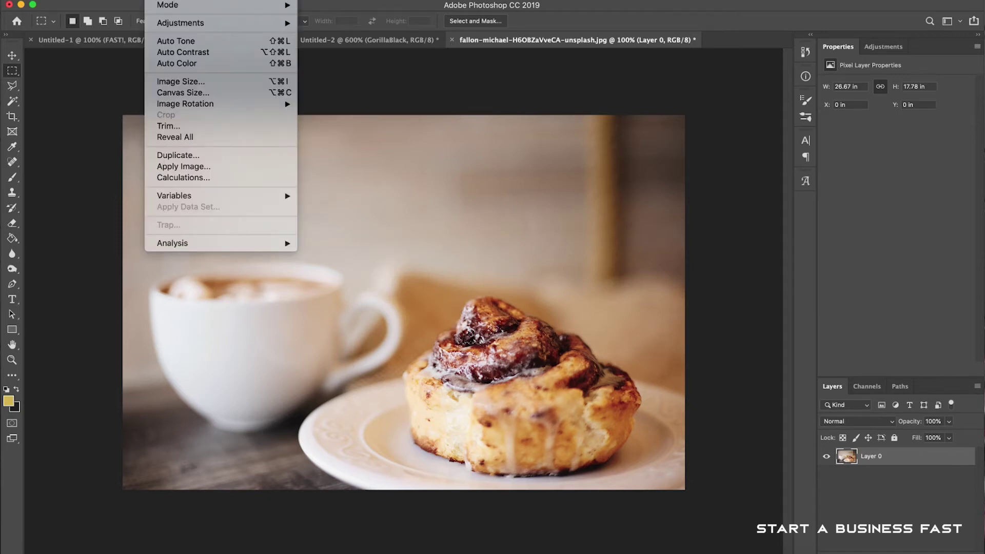
pyautogui.click(194, 95)
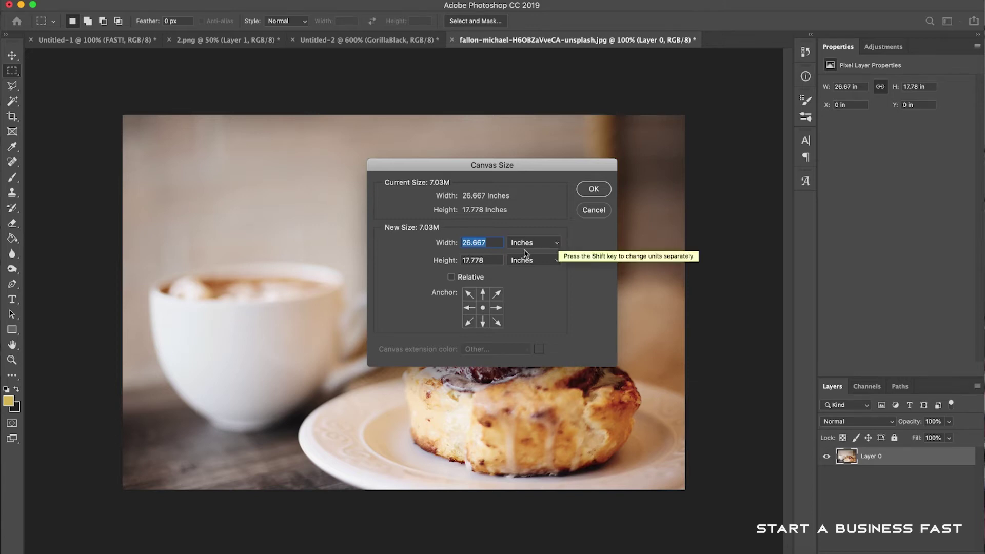
pyautogui.click(557, 246)
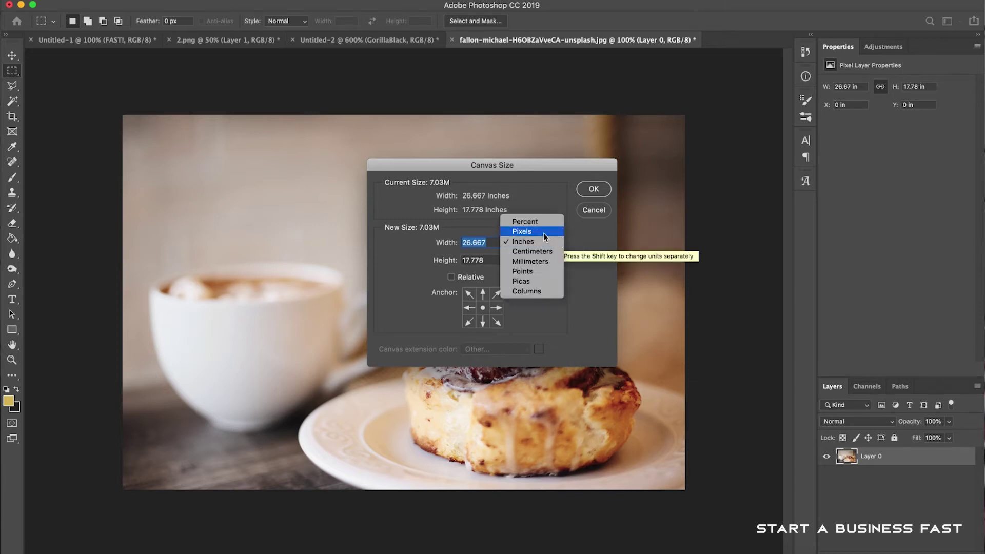
pyautogui.click(543, 233)
pyautogui.moveTo(485, 260); pyautogui.dragTo(456, 253)
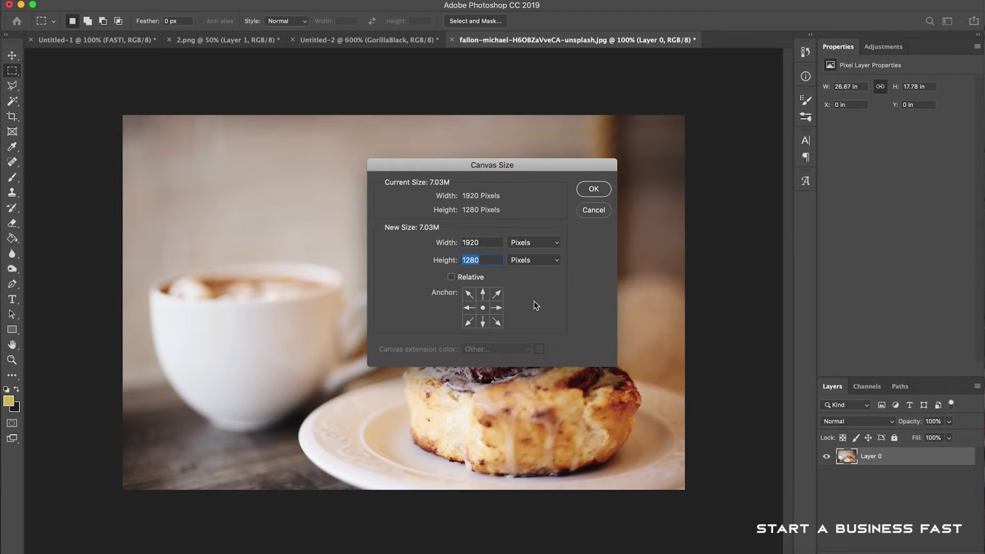
pyautogui.write('1080')
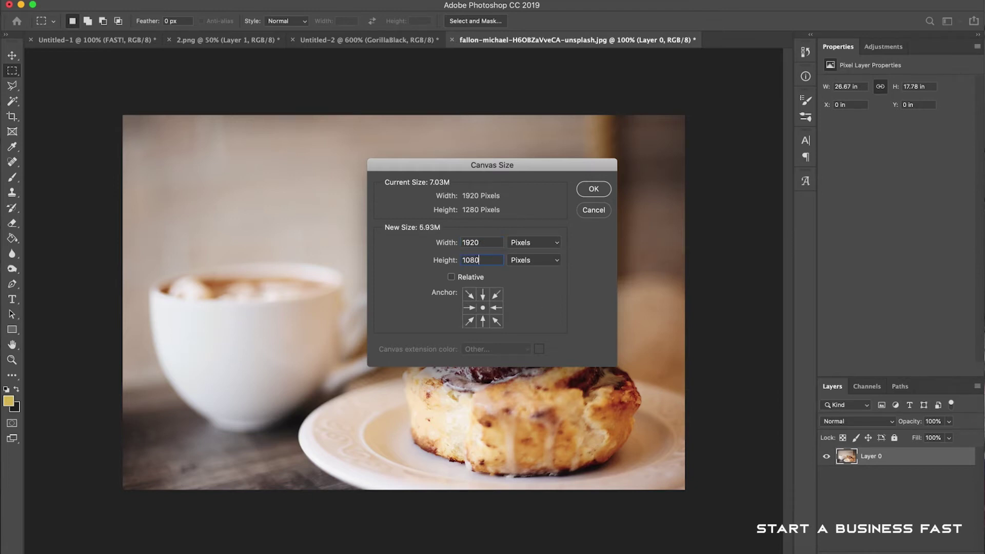
pyautogui.click(483, 322)
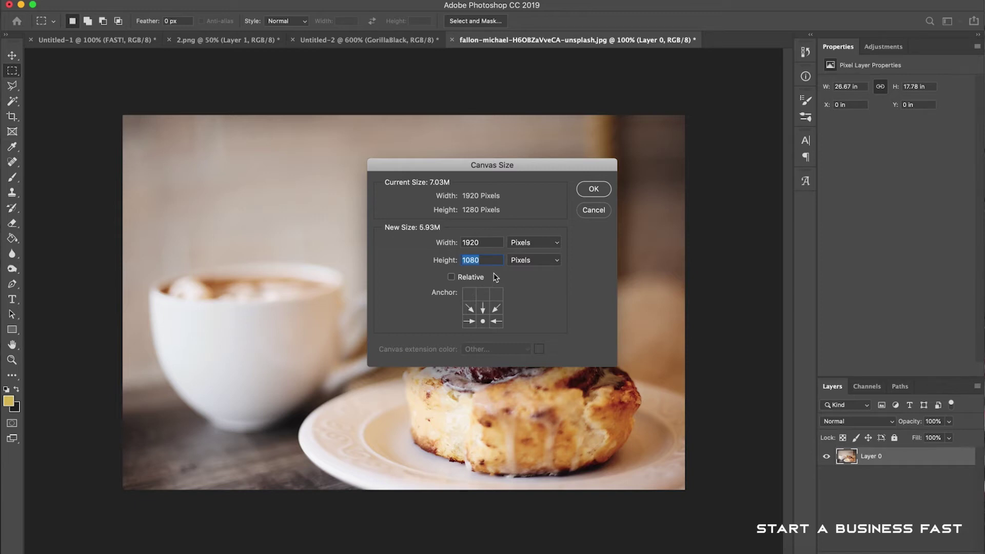
pyautogui.click(594, 190)
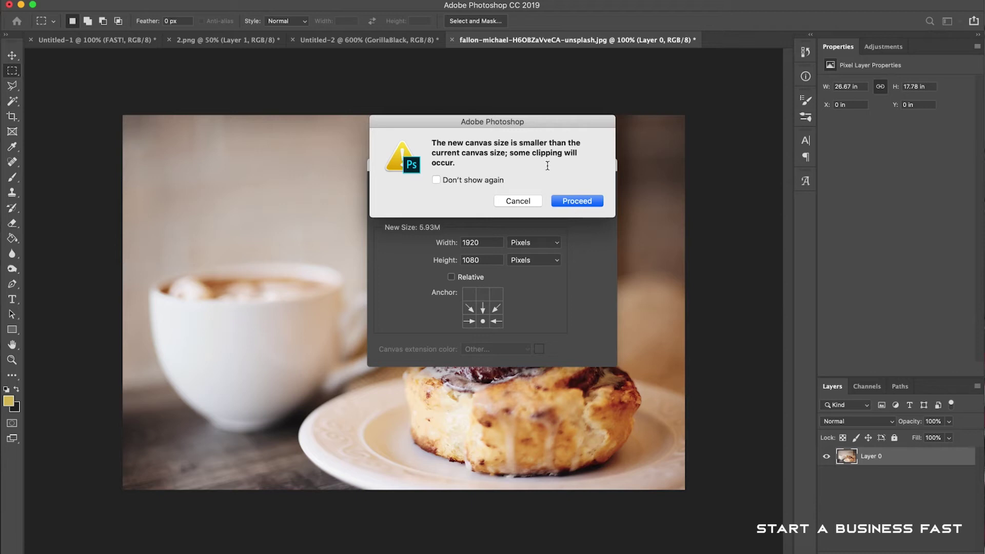
pyautogui.click(574, 202)
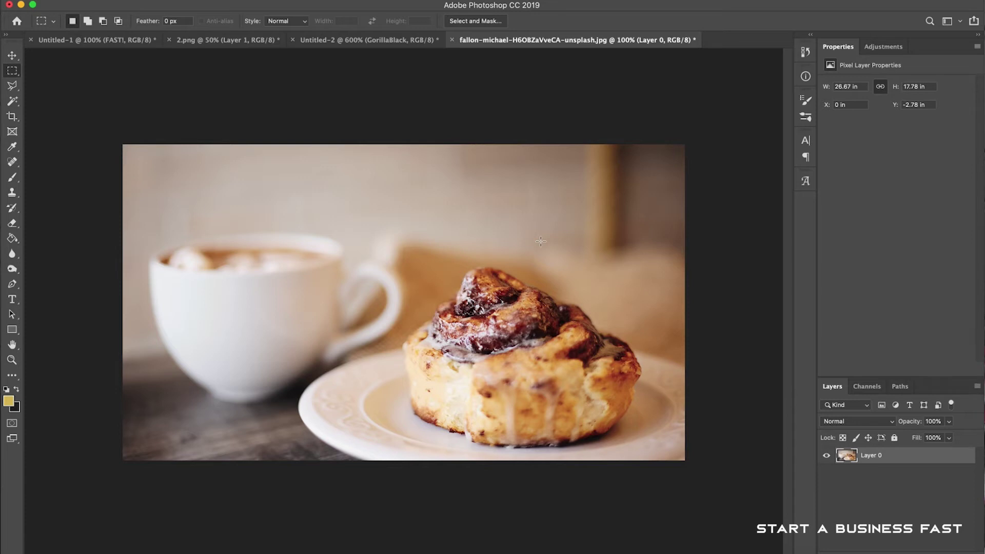
# Reposition the photo layer and scale it to about 101% so that it fills the whole canvas
pyautogui.click(12, 55)
pyautogui.moveTo(293, 172); pyautogui.dragTo(306, 192)
pyautogui.press('super')
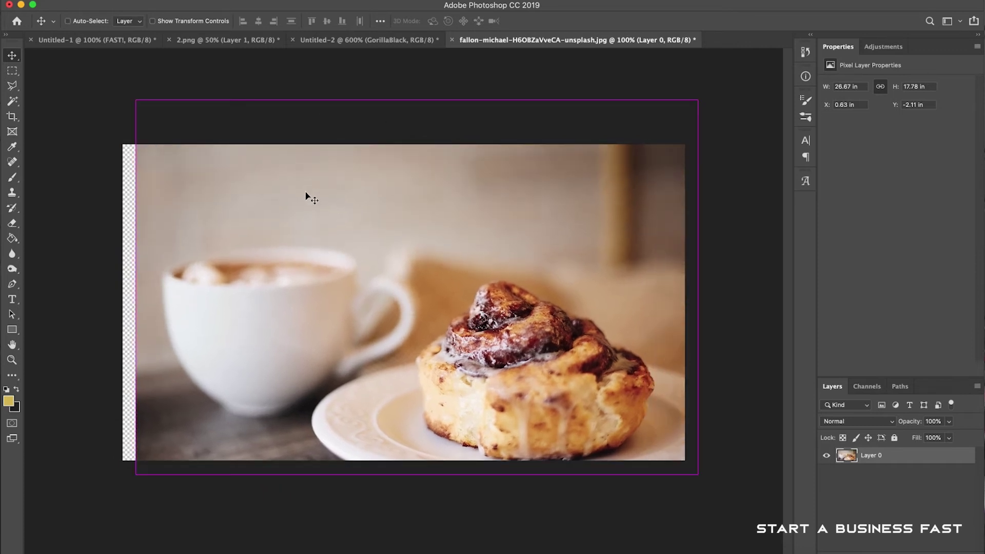
pyautogui.press('super+t')
pyautogui.moveTo(135, 475); pyautogui.dragTo(119, 486)
pyautogui.moveTo(379, 233); pyautogui.dragTo(417, 243)
pyautogui.moveTo(157, 111); pyautogui.dragTo(112, 87)
pyautogui.moveTo(270, 185); pyautogui.dragTo(277, 211)
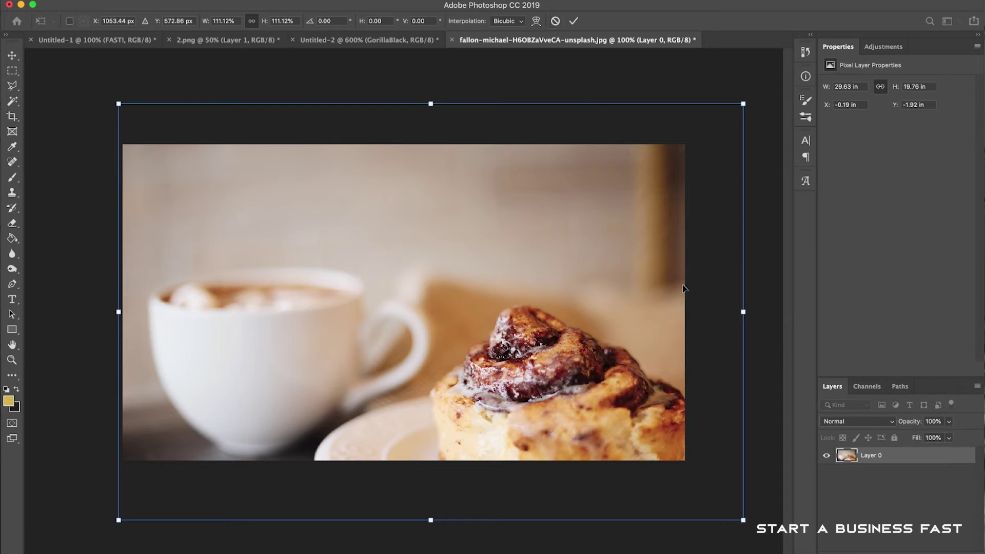
pyautogui.moveTo(742, 520); pyautogui.dragTo(692, 465)
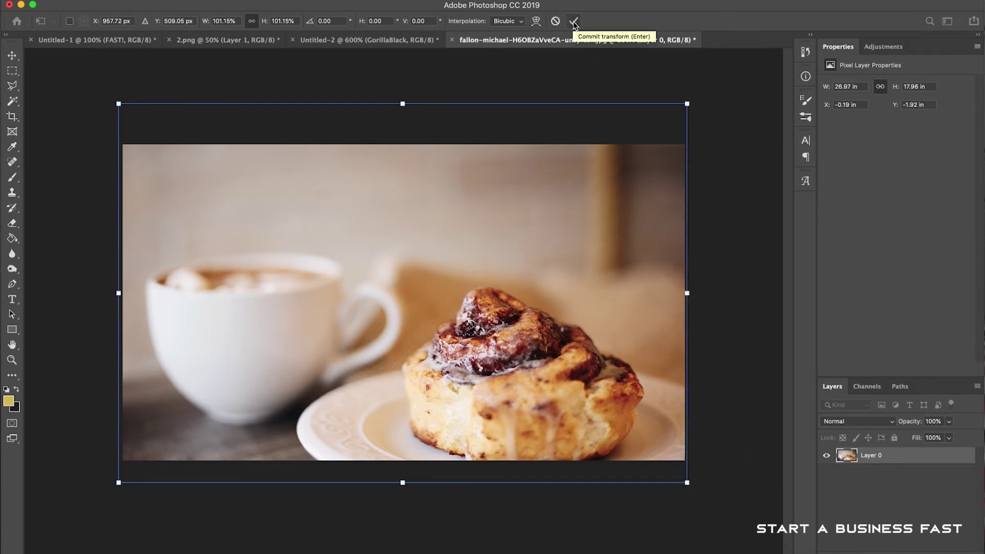
pyautogui.click(574, 23)
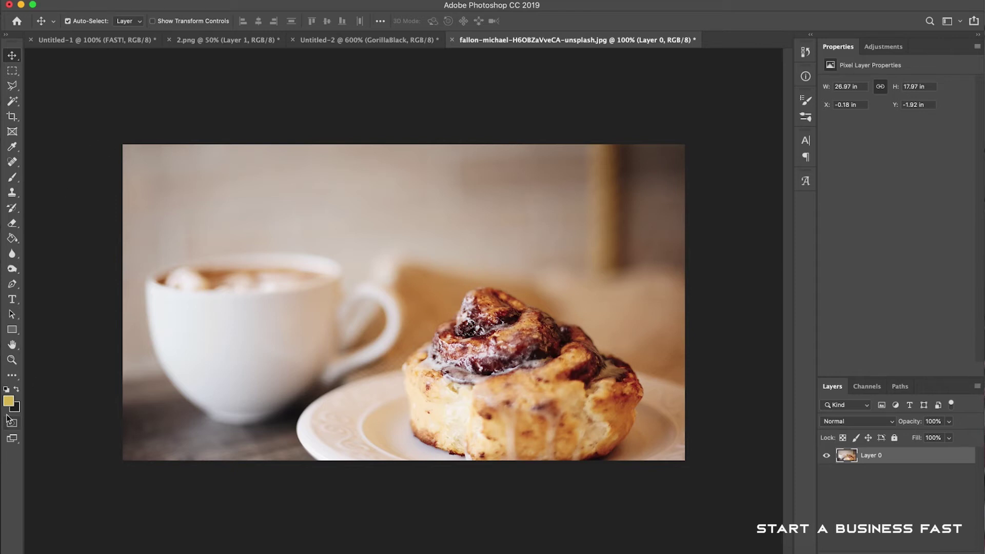
# Swap the foreground and background colours, then set the foreground to dark brown #231a16, starting from a tone sampled in the photo's upper-right corner
pyautogui.click(17, 390)
pyautogui.click(9, 402)
pyautogui.click(635, 164)
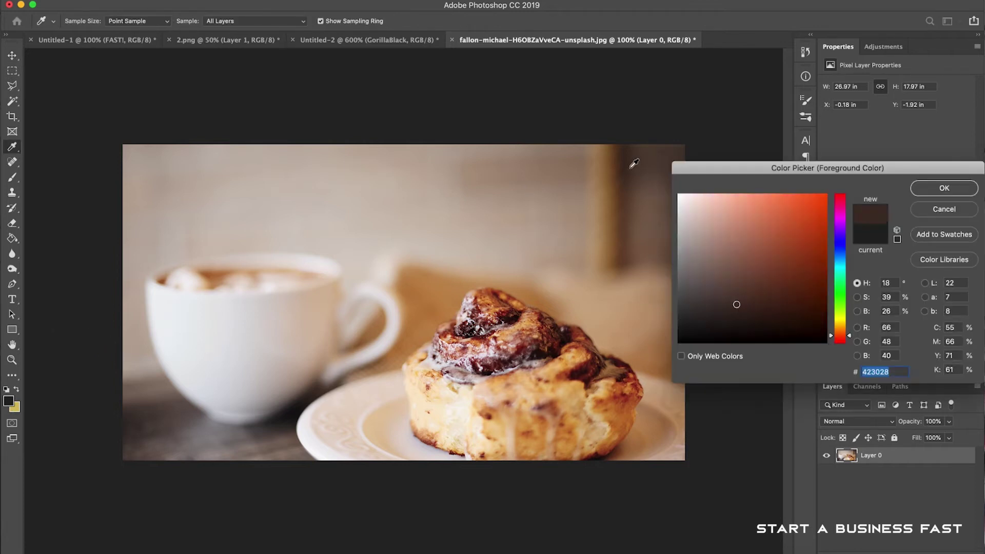
pyautogui.click(738, 310)
pyautogui.moveTo(734, 315); pyautogui.dragTo(733, 322)
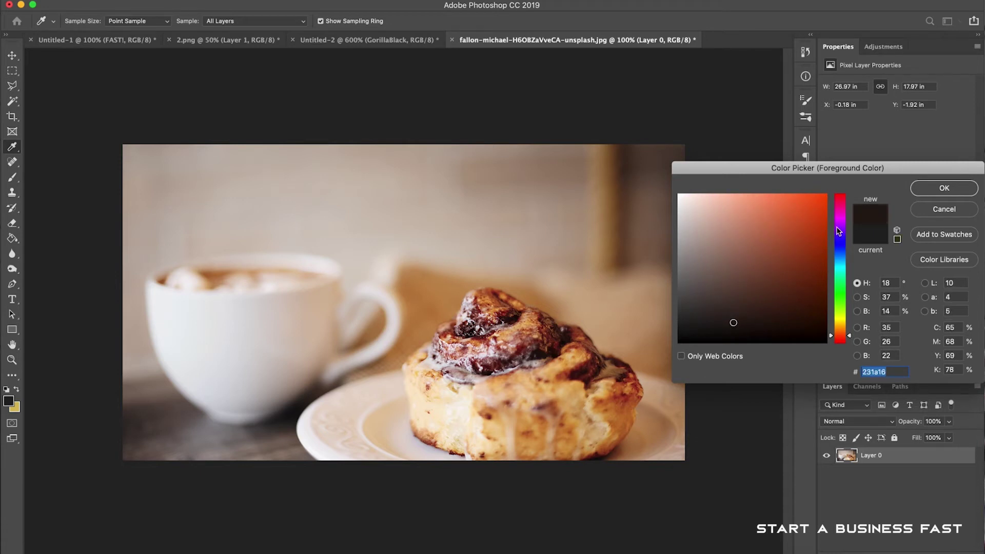
pyautogui.click(929, 184)
pyautogui.press('v')
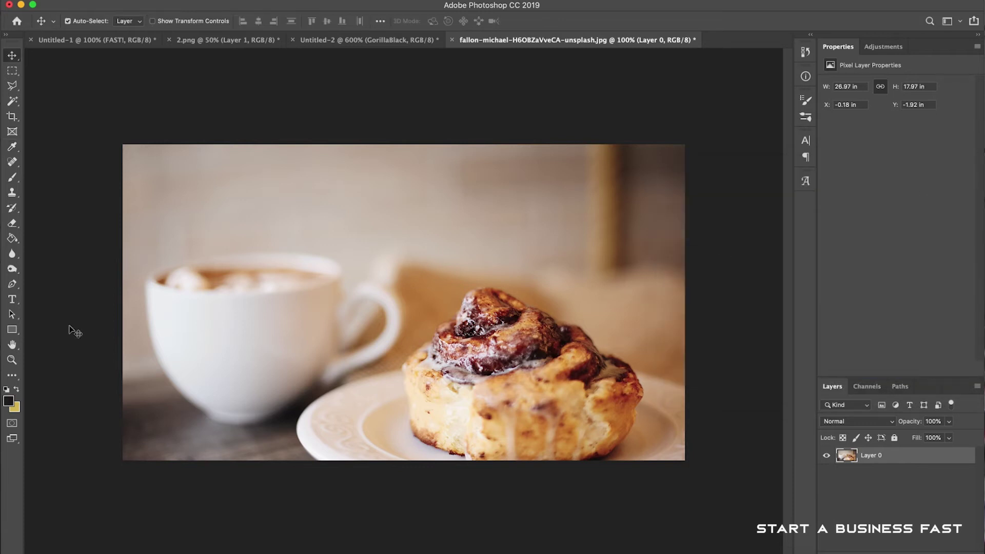
# Switch to the Gradient tool and add a new layer named "gradient" above the photo
pyautogui.click(11, 238)
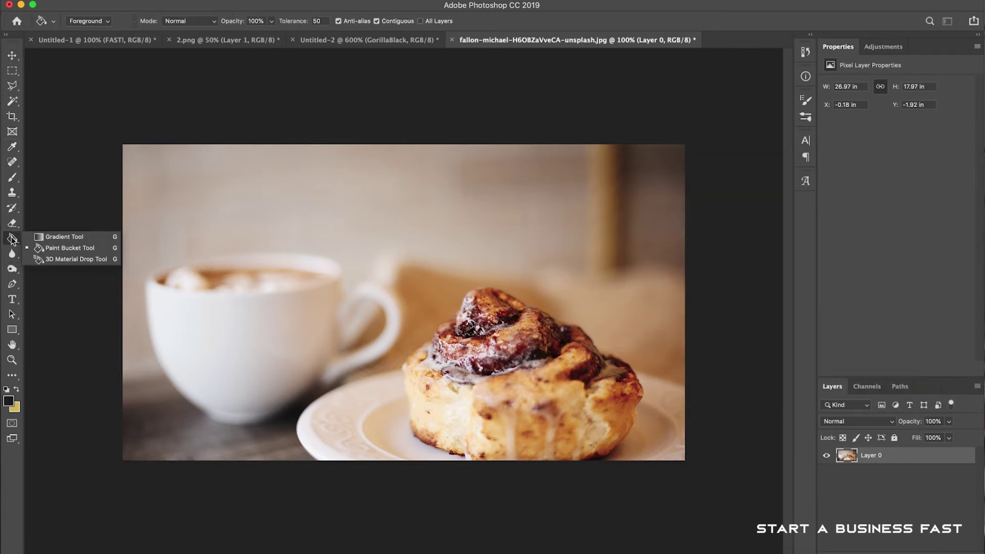
pyautogui.click(82, 238)
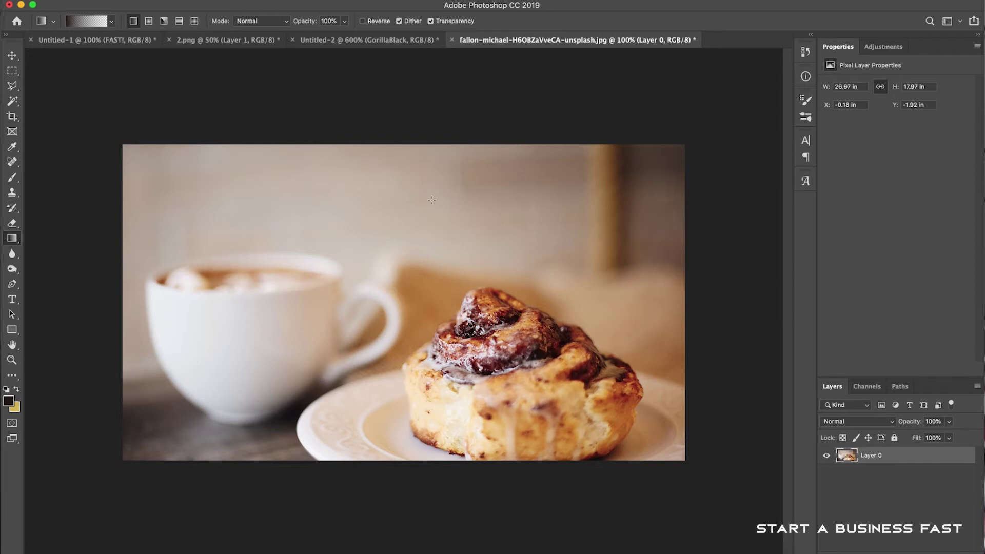
pyautogui.moveTo(695, 129); pyautogui.dragTo(676, 134)
pyautogui.click(192, 1)
pyautogui.moveTo(205, 5)
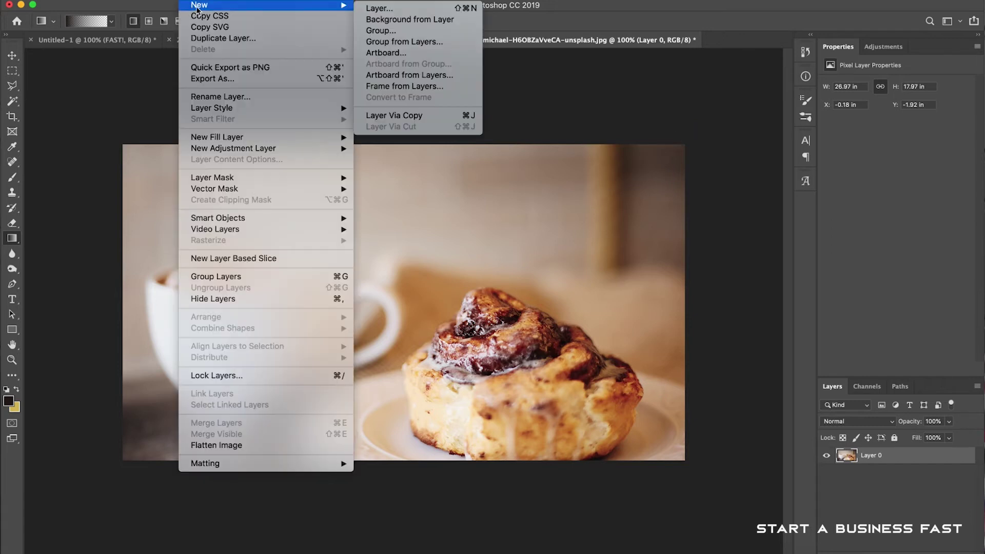
pyautogui.click(408, 9)
pyautogui.write('gradient')
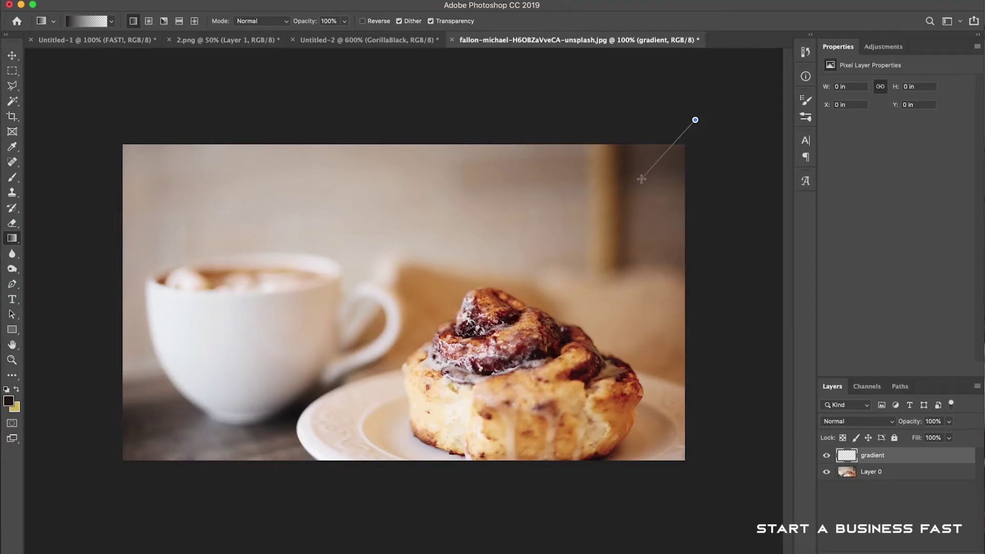
# Draw a dark foreground-to-transparent gradient diagonally inward from just beyond the photo's upper-right corner, replacing a longer first attempt
pyautogui.moveTo(641, 179); pyautogui.dragTo(485, 326)
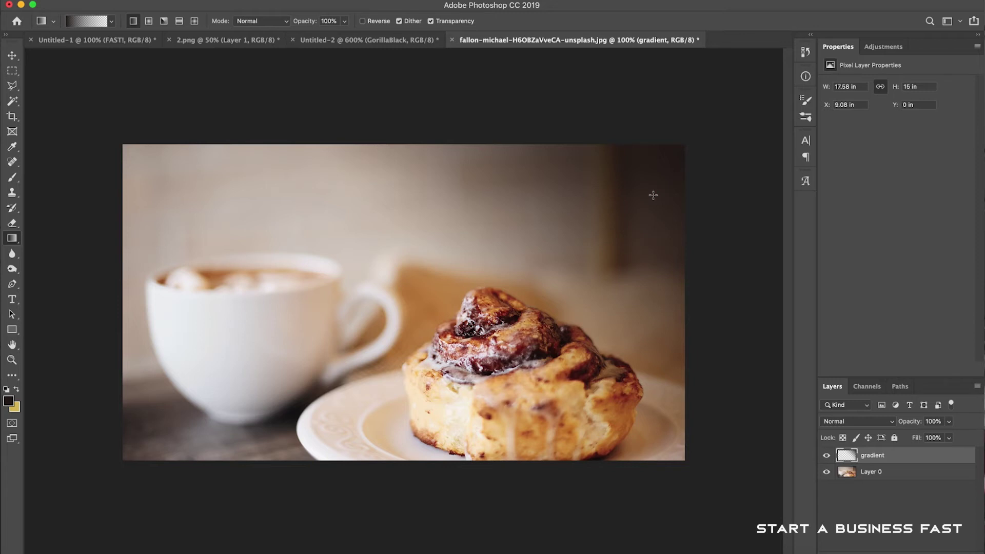
pyautogui.press('super+z')
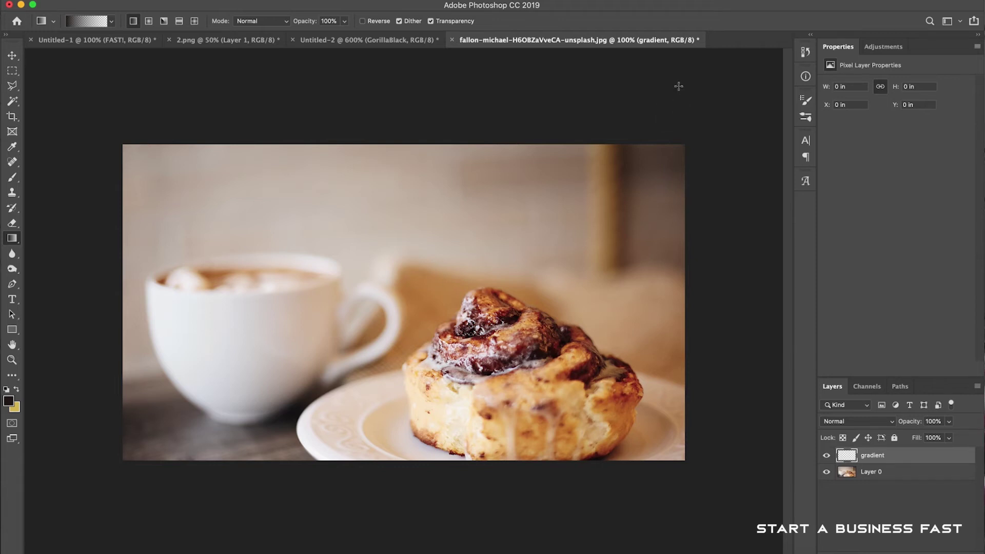
pyautogui.moveTo(682, 90); pyautogui.dragTo(561, 247)
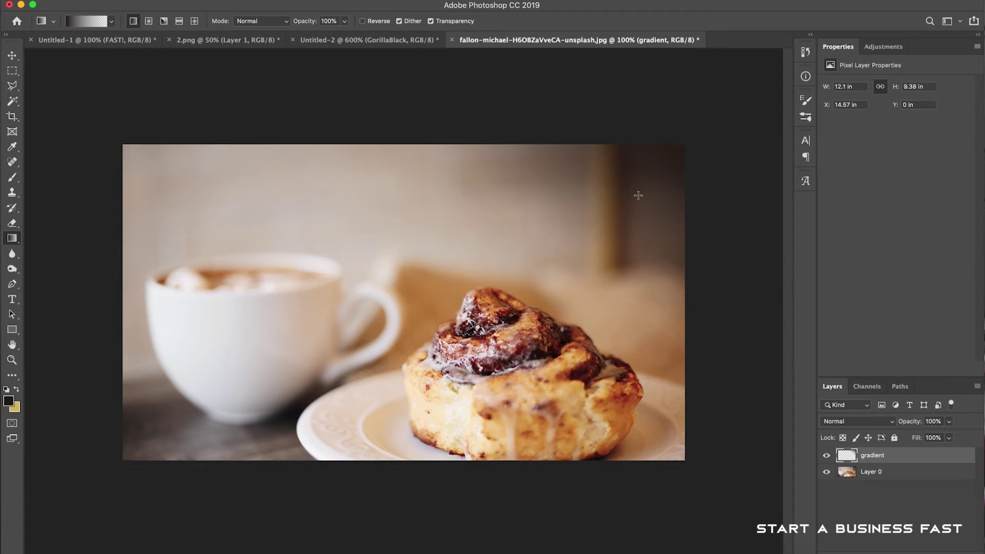
# Transform the gradient layer to about 226.75% width and 99.11% height so that it spans the photo's upper part
pyautogui.press('super+t')
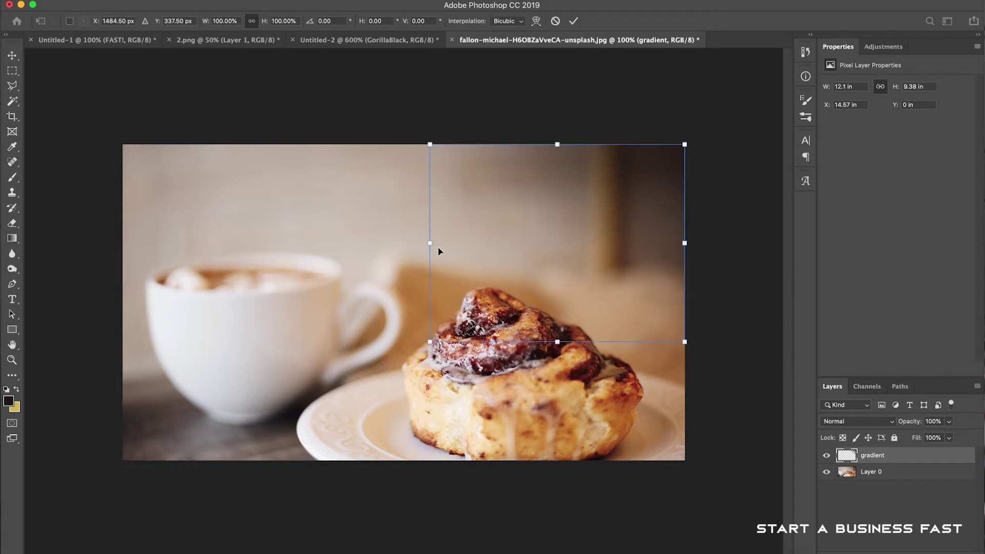
pyautogui.moveTo(428, 245); pyautogui.dragTo(337, 251)
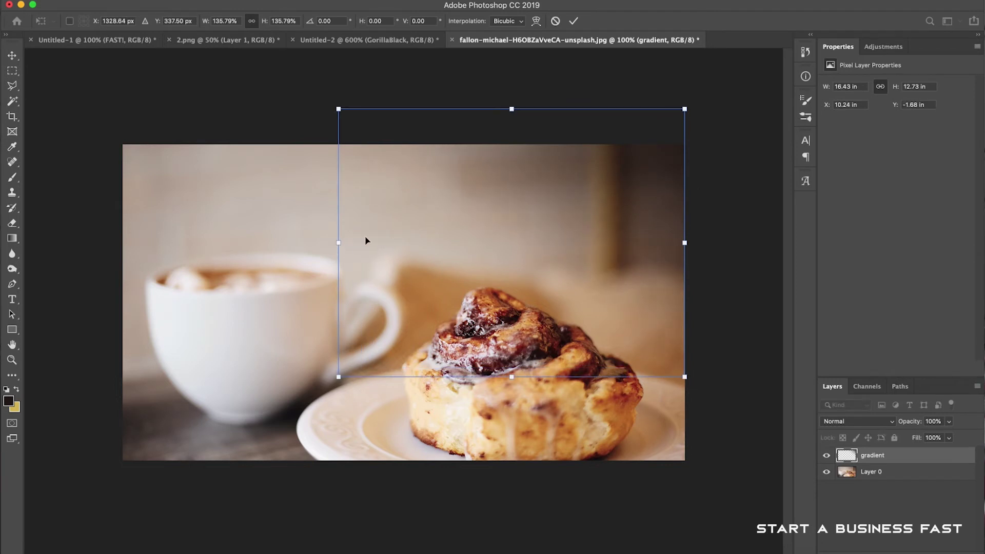
pyautogui.moveTo(340, 244); pyautogui.dragTo(145, 277)
pyautogui.moveTo(416, 377); pyautogui.dragTo(436, 306)
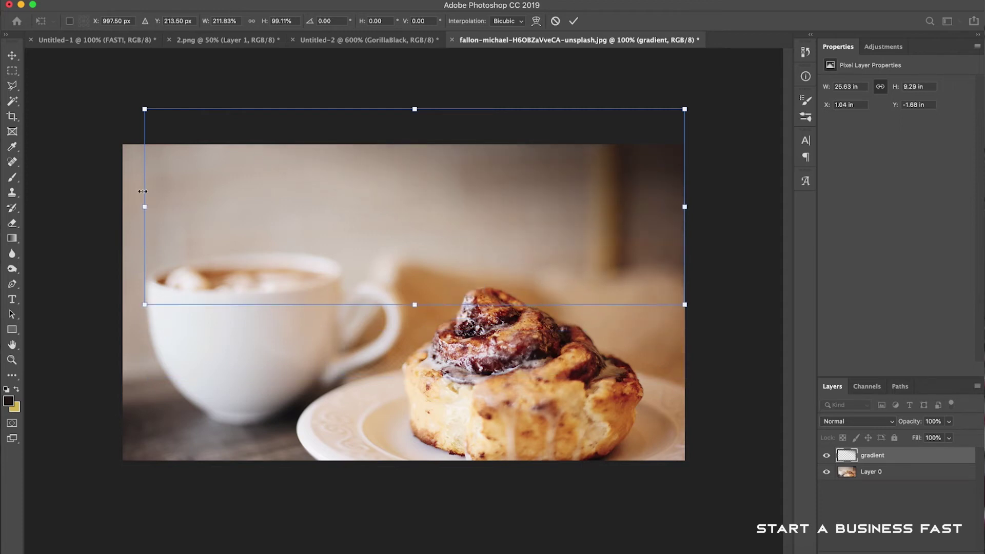
pyautogui.moveTo(142, 204); pyautogui.dragTo(103, 204)
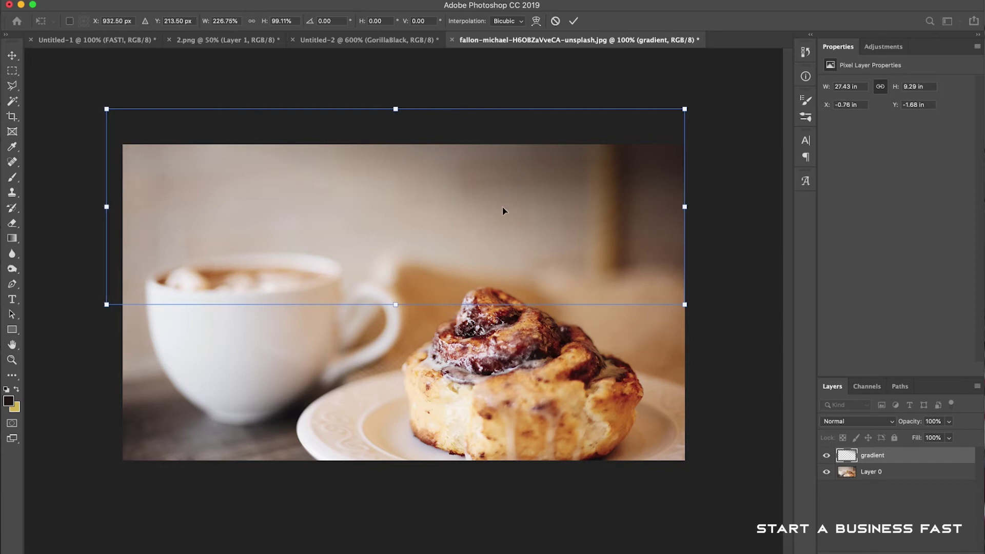
pyautogui.click(573, 21)
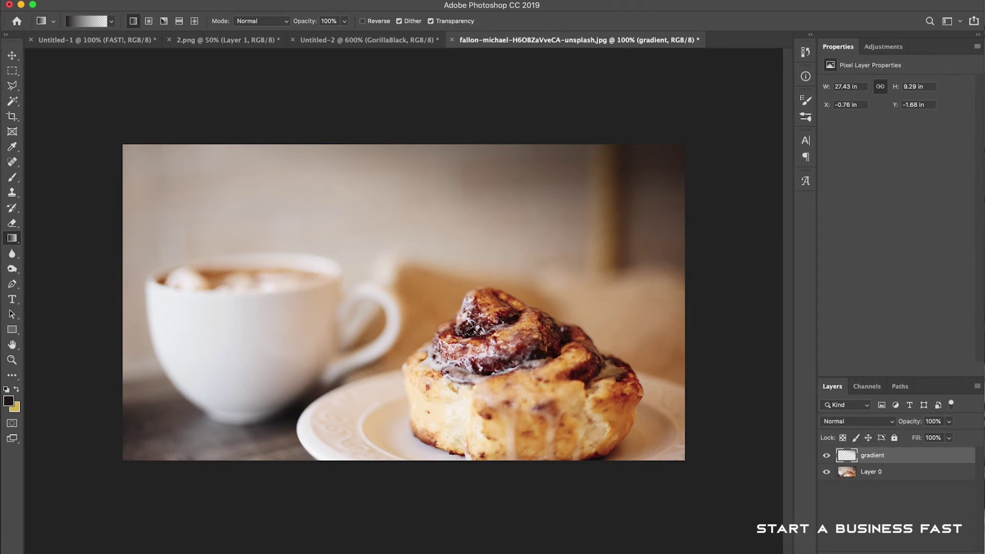
# Reduce the gradient layer's opacity to 63% in its blending options
pyautogui.click(341, 1)
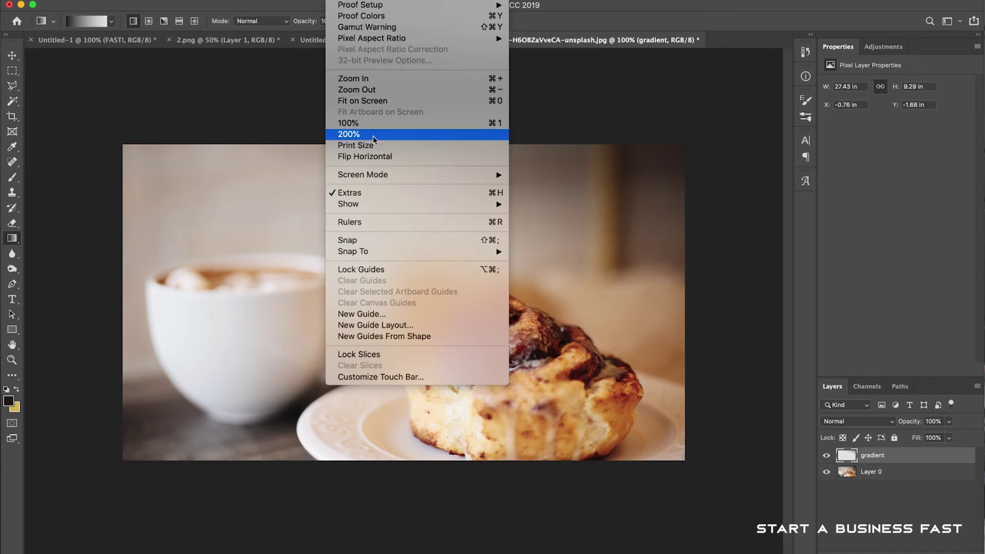
pyautogui.moveTo(367, 1)
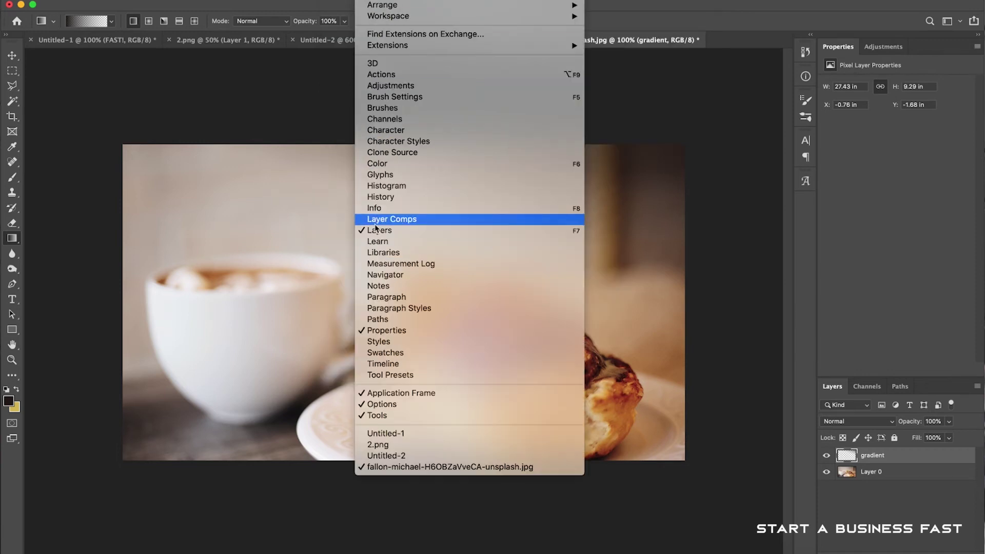
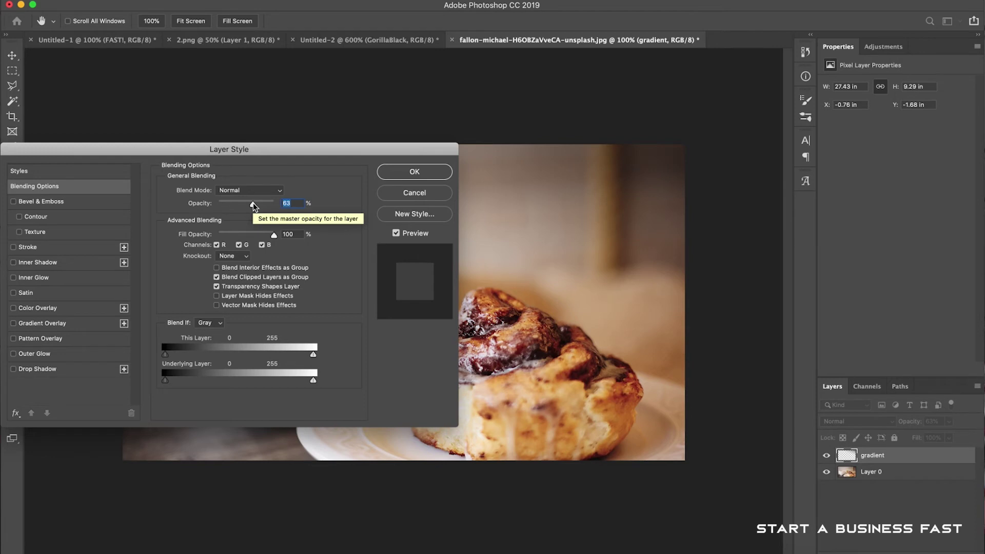
pyautogui.click(415, 173)
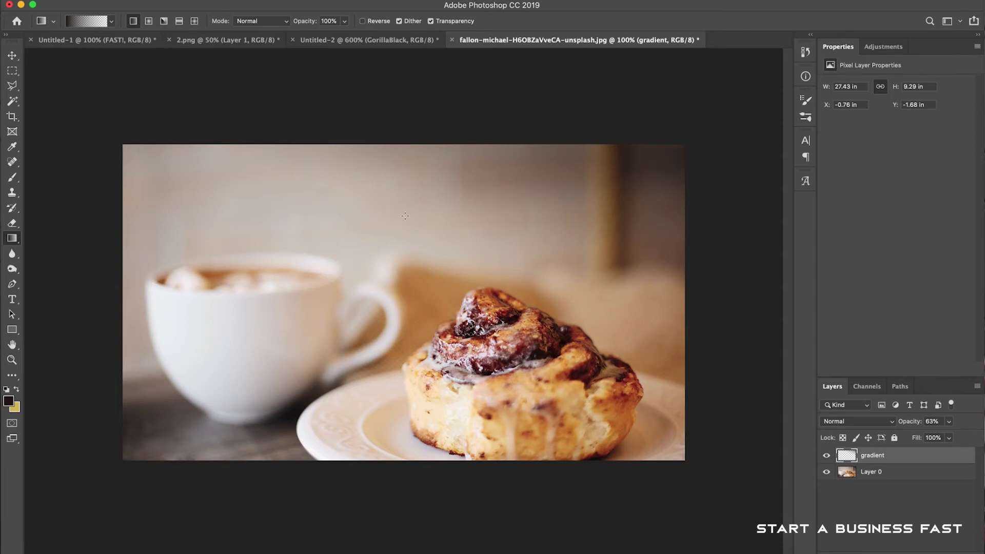
# Save the document in Photoshop format as cinnamon-roll-hero-image.psd in the Images - SABF folder of StartABF
pyautogui.click(106, 1)
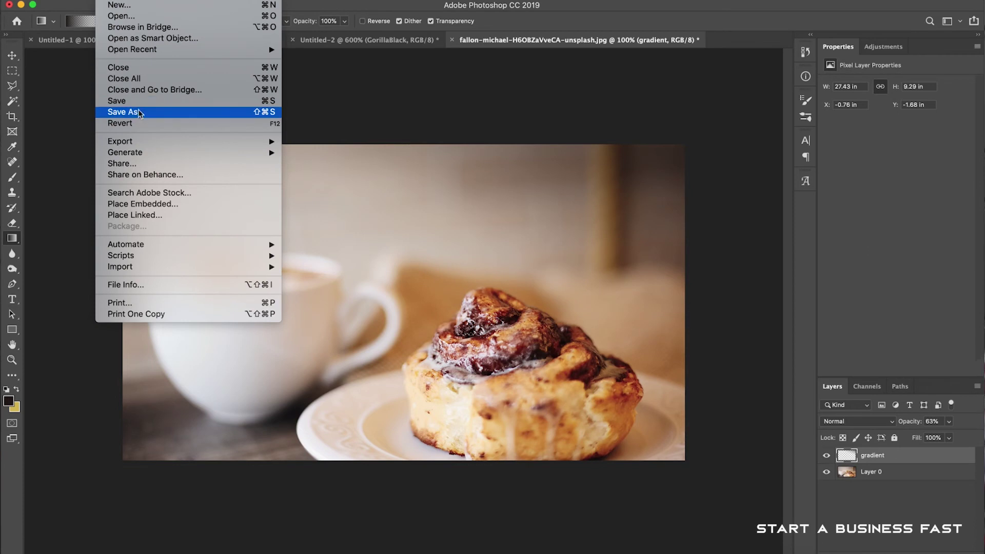
pyautogui.click(128, 112)
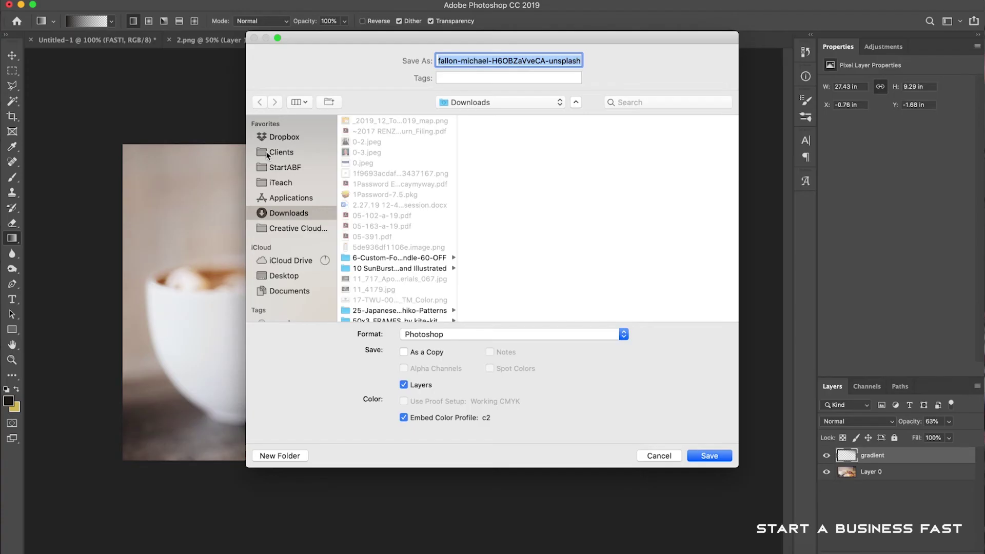
pyautogui.write('cinnamon-roll-')
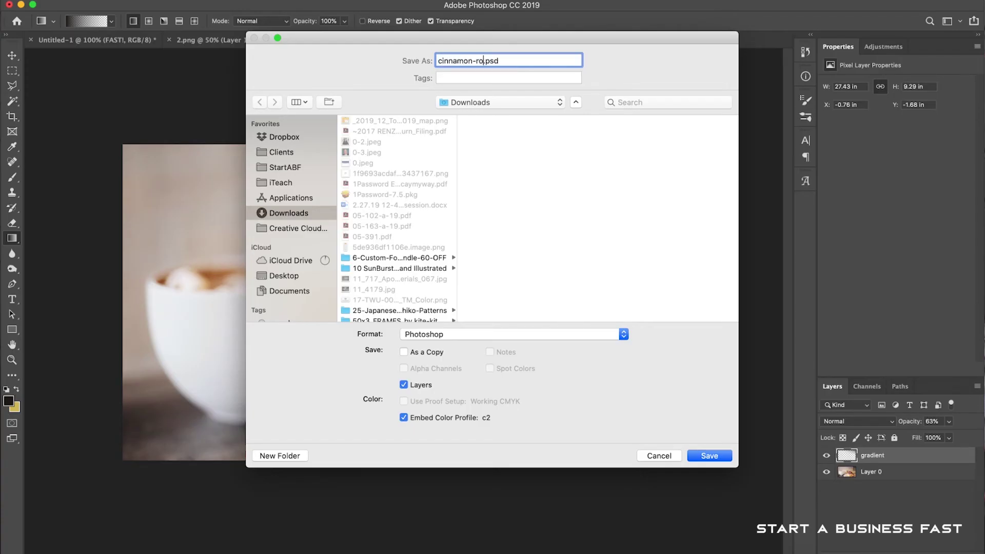
pyautogui.write('hero-image')
pyautogui.click(559, 102)
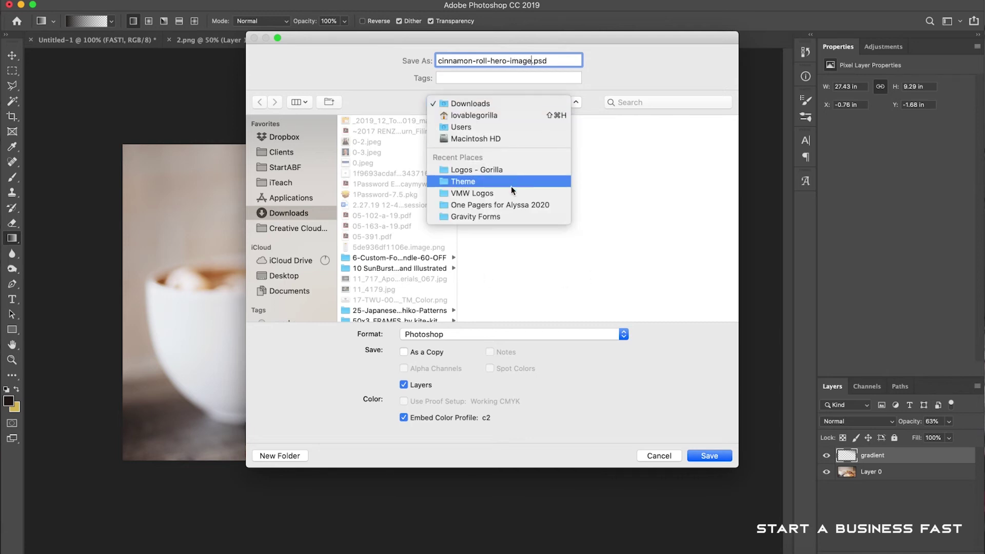
pyautogui.click(294, 178)
pyautogui.click(291, 168)
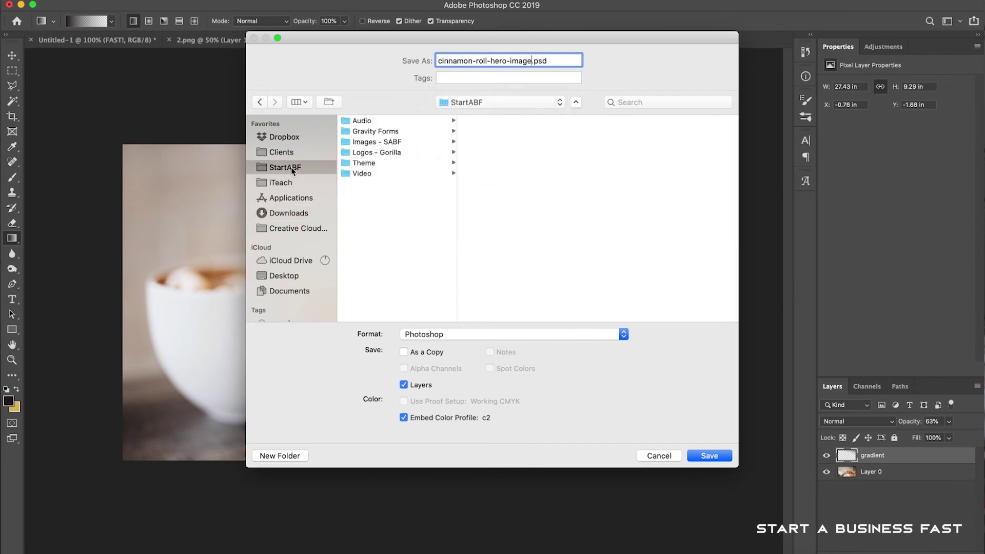
pyautogui.click(393, 144)
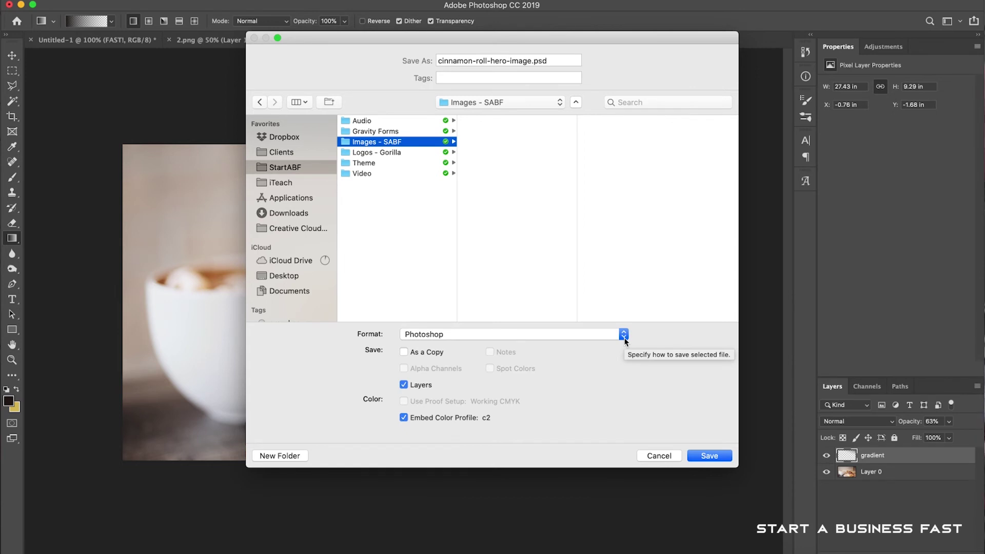
pyautogui.click(710, 455)
pyautogui.click(635, 231)
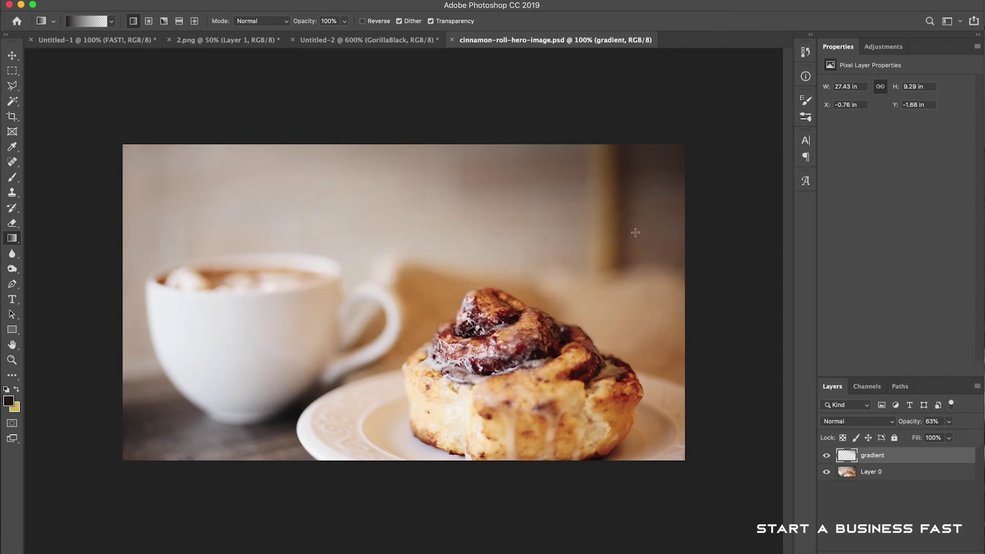
# Save a JPEG copy named cinnamon-roll-hero-image.jpg in the Images - SABF folder
pyautogui.click(103, 1)
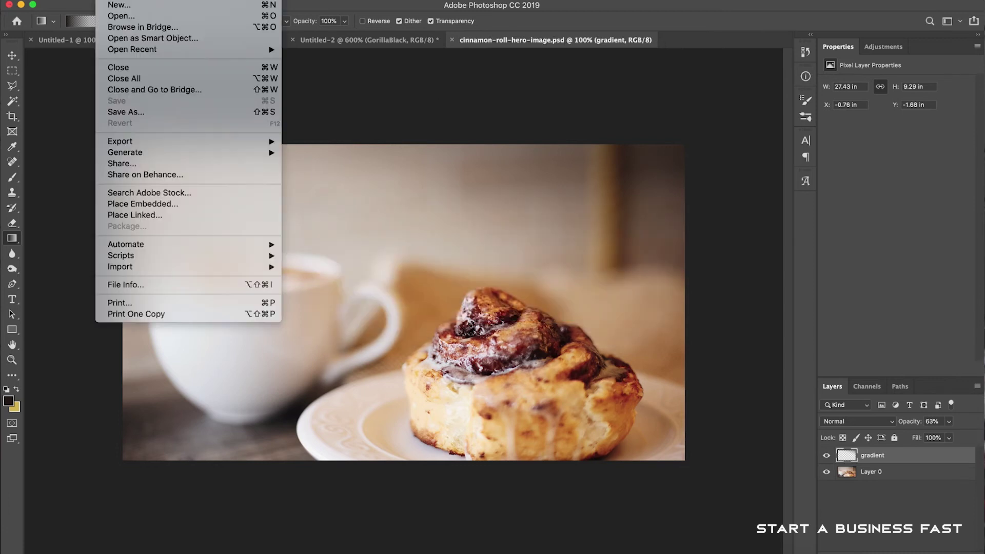
pyautogui.click(185, 109)
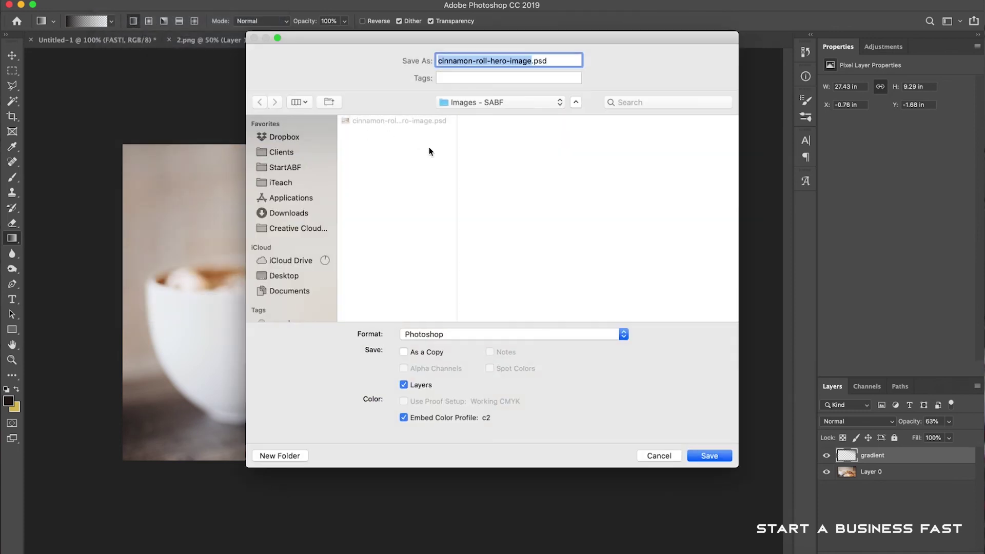
pyautogui.click(629, 333)
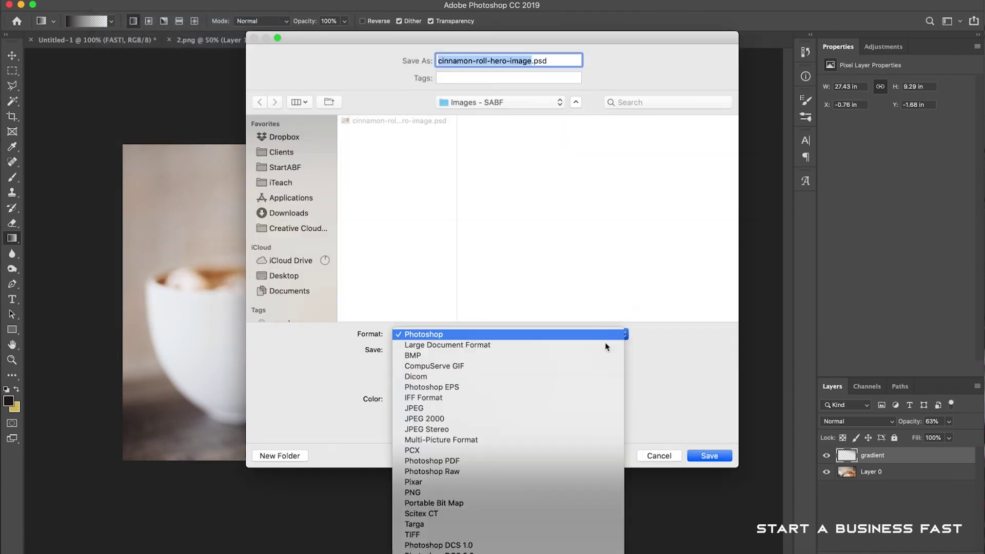
pyautogui.click(595, 405)
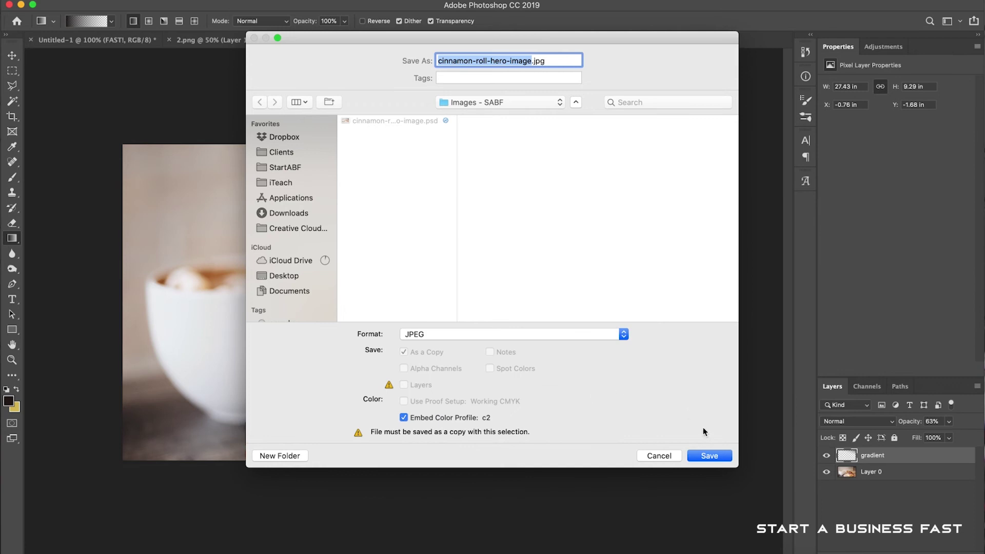
pyautogui.click(710, 456)
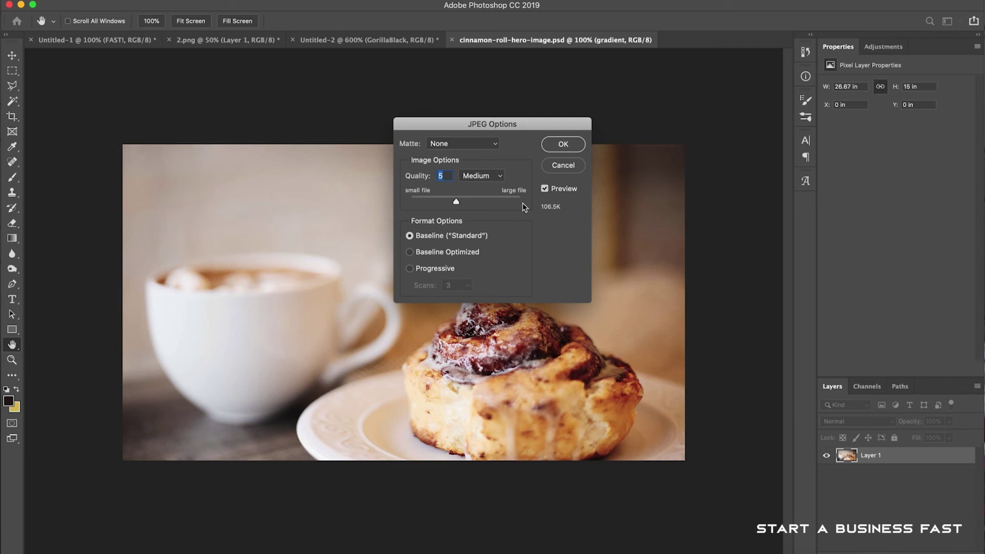
# Try larger and smaller JPEG file sizes, settle on a moderately higher quality, and complete the export
pyautogui.click(456, 202)
pyautogui.moveTo(456, 201); pyautogui.dragTo(537, 208)
pyautogui.moveTo(520, 201); pyautogui.dragTo(450, 202)
pyautogui.moveTo(451, 202); pyautogui.dragTo(479, 201)
pyautogui.click(573, 147)
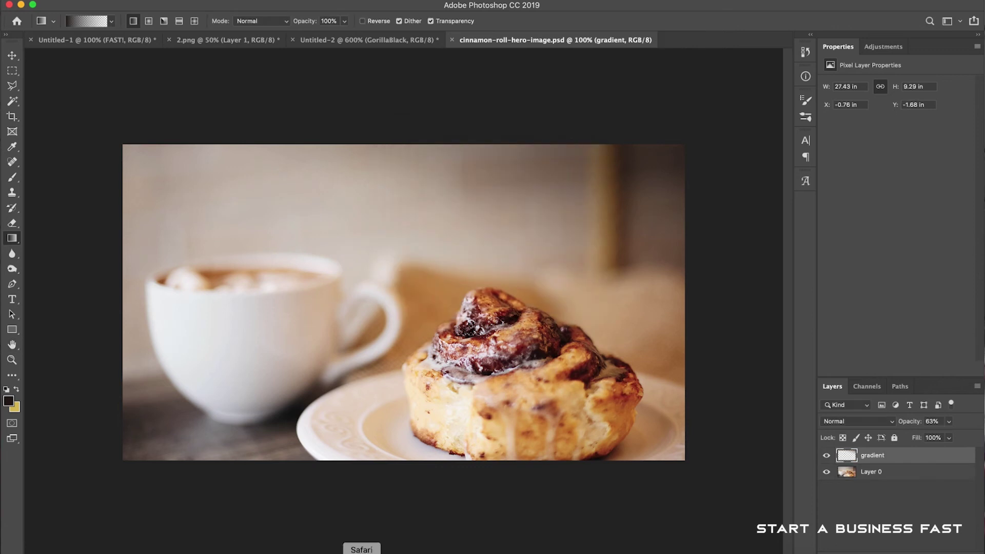
# Switch to Firefox and open the Golden Gorilla Bakery home page for editing in WordPress
pyautogui.click(361, 553)
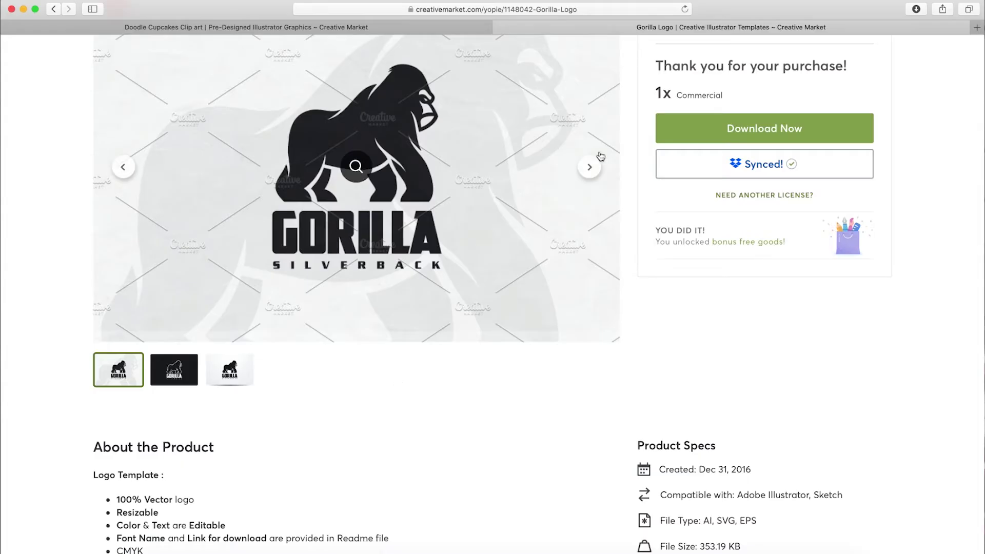
pyautogui.click(393, 552)
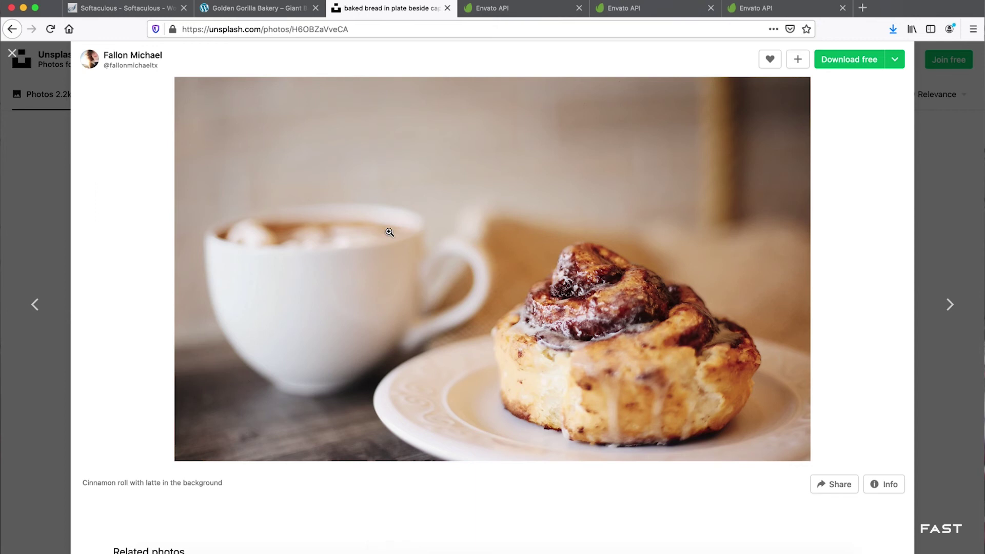
pyautogui.click(253, 8)
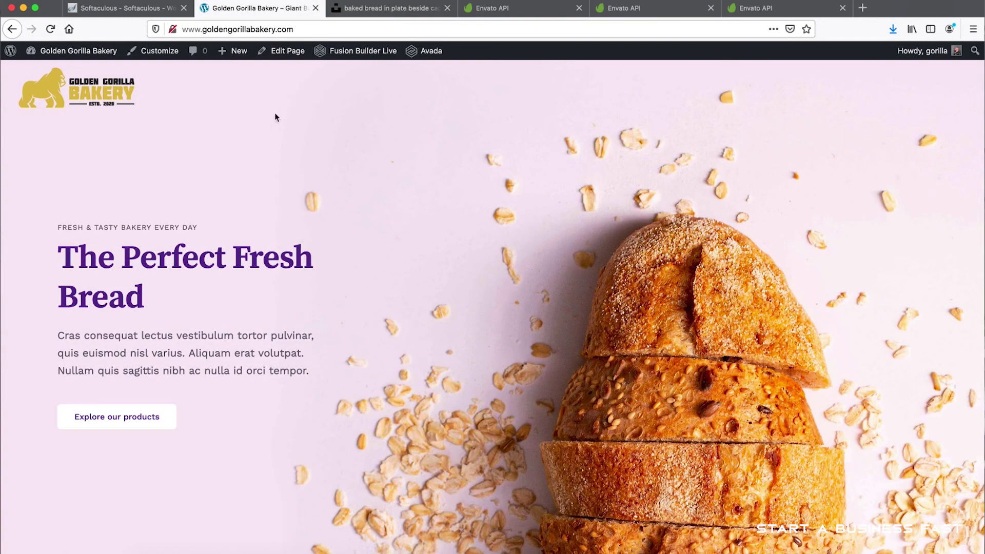
pyautogui.click(285, 51)
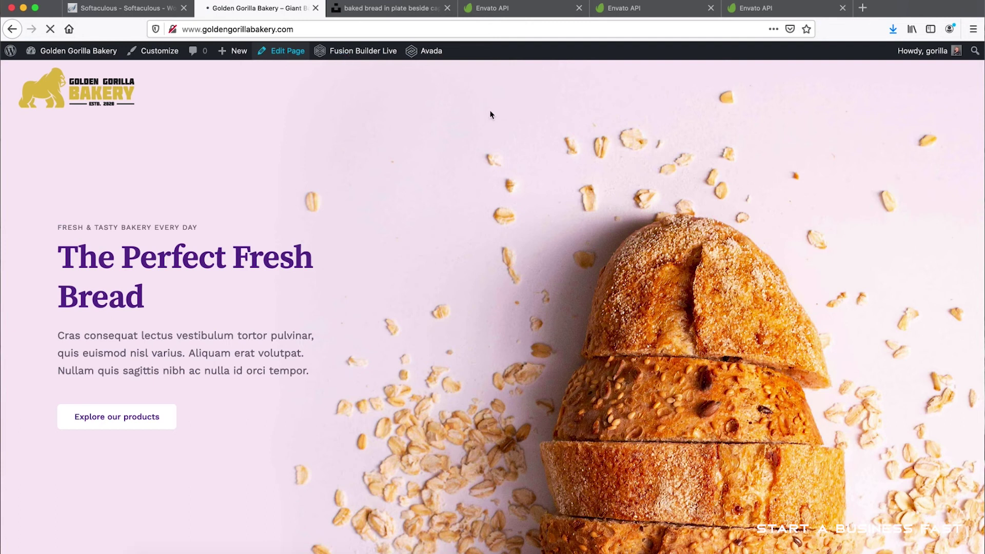
# Expand the Hero Content container and examine its columns, elements and general container settings without changing them
pyautogui.scroll(-1, 510, 228)
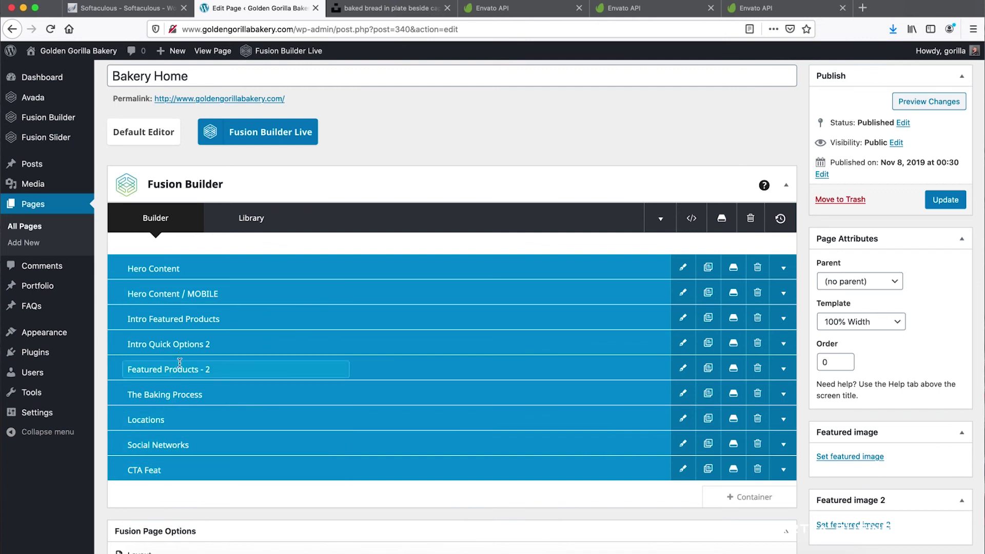
pyautogui.click(783, 268)
pyautogui.scroll(-3, 630, 289)
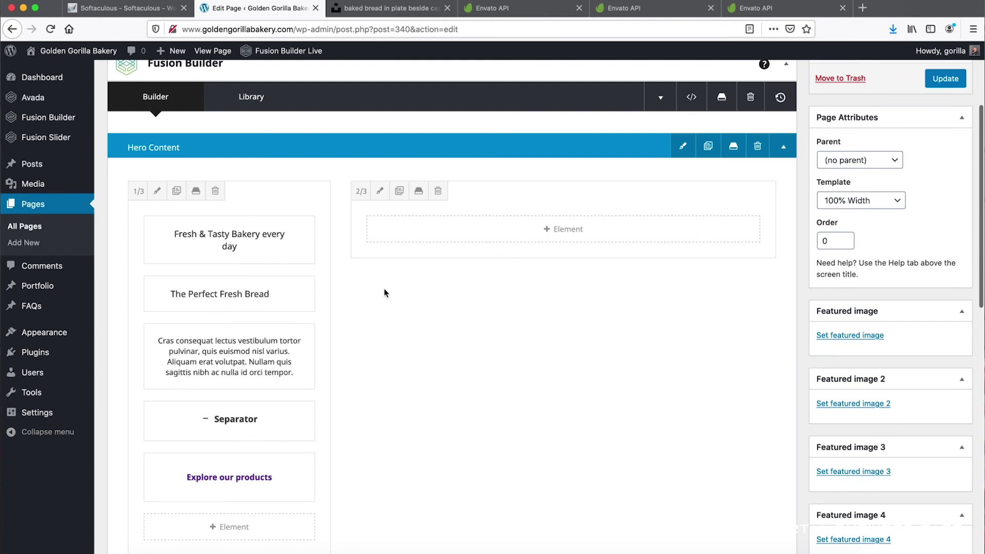
pyautogui.scroll(-1, 343, 293)
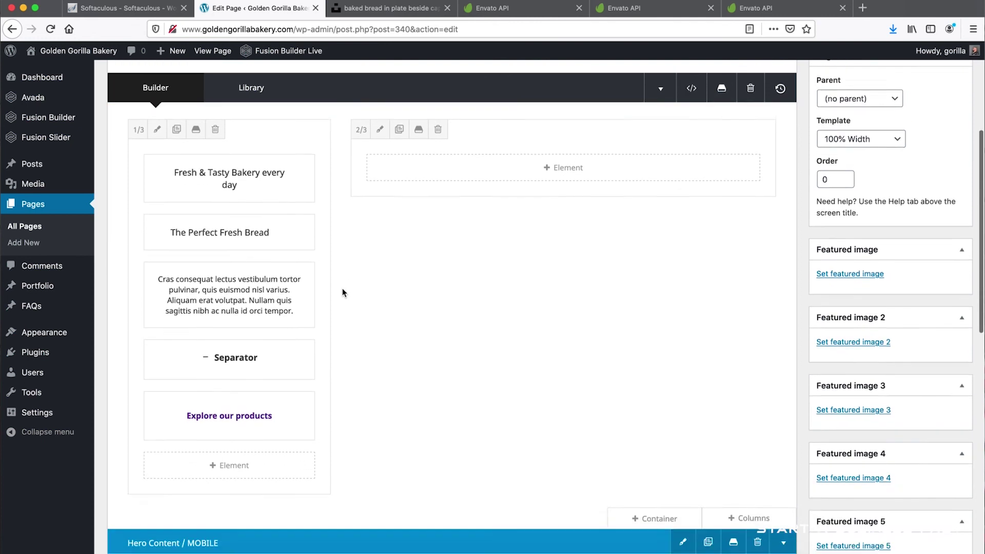
pyautogui.scroll(2, 229, 246)
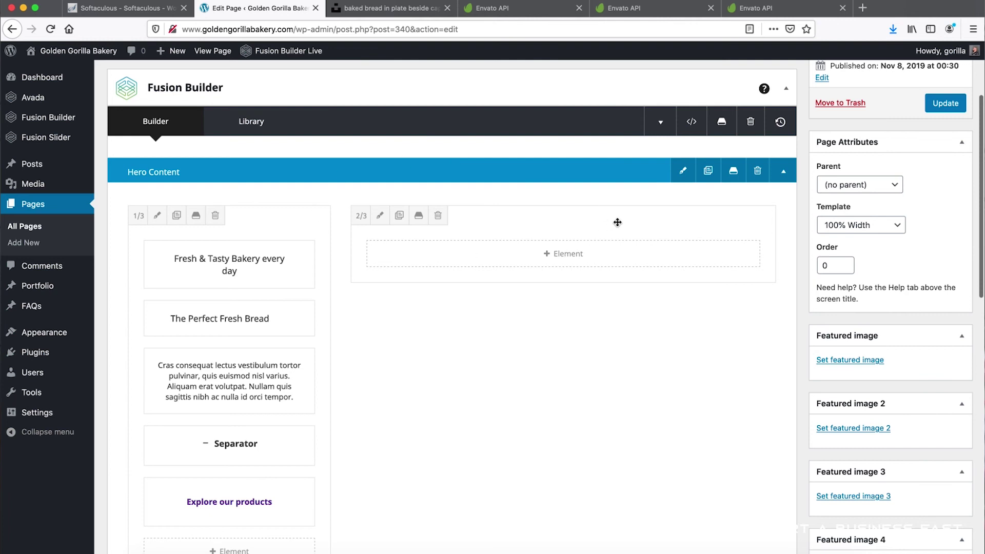
pyautogui.click(684, 171)
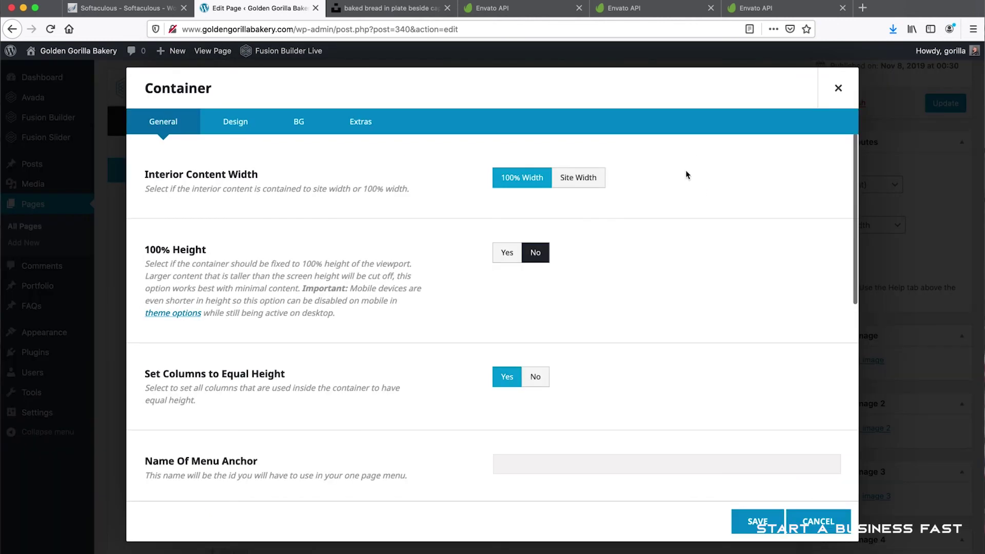
pyautogui.click(838, 89)
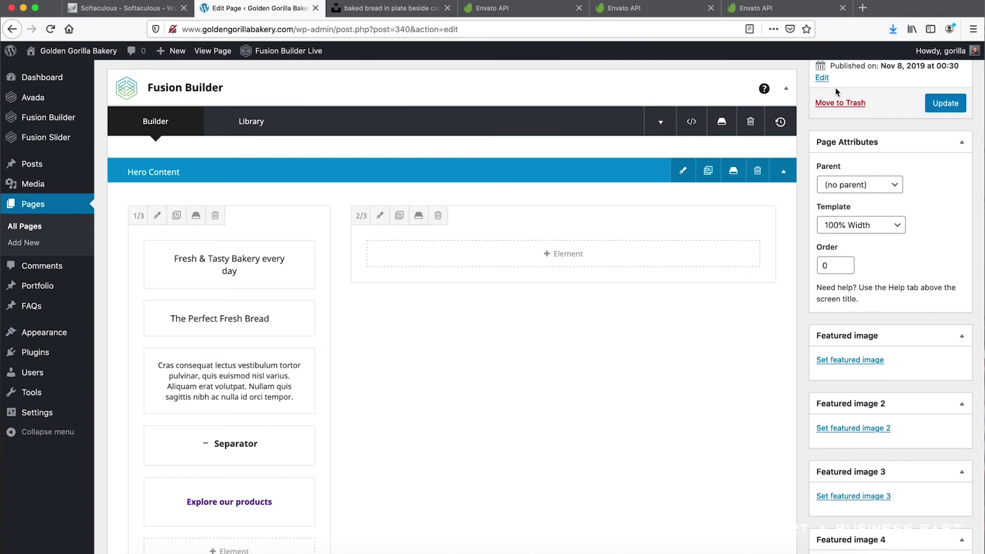
# Open the Hero Content container's background image settings and remove the existing bread image
pyautogui.click(684, 172)
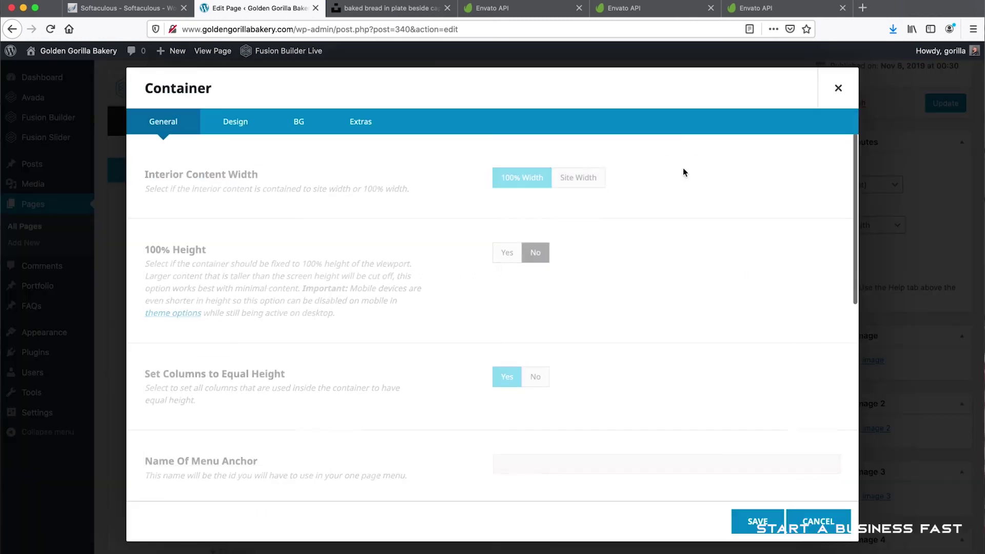
pyautogui.click(302, 122)
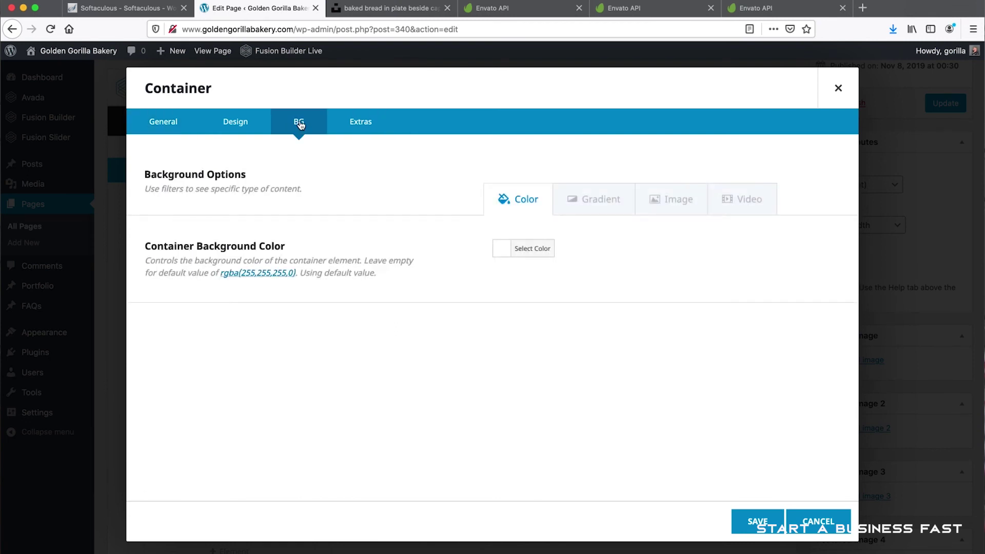
pyautogui.click(672, 200)
pyautogui.scroll(-2, 691, 270)
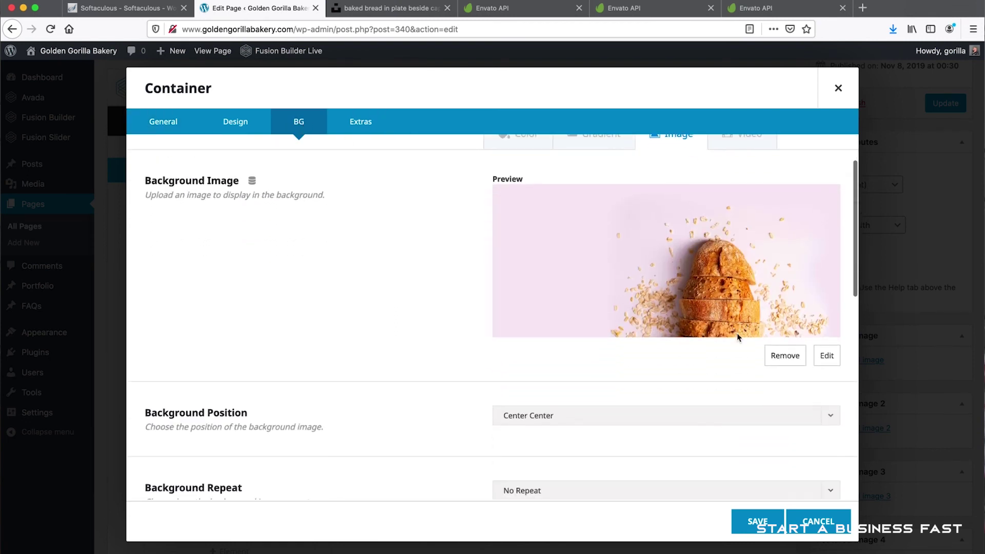
pyautogui.click(780, 355)
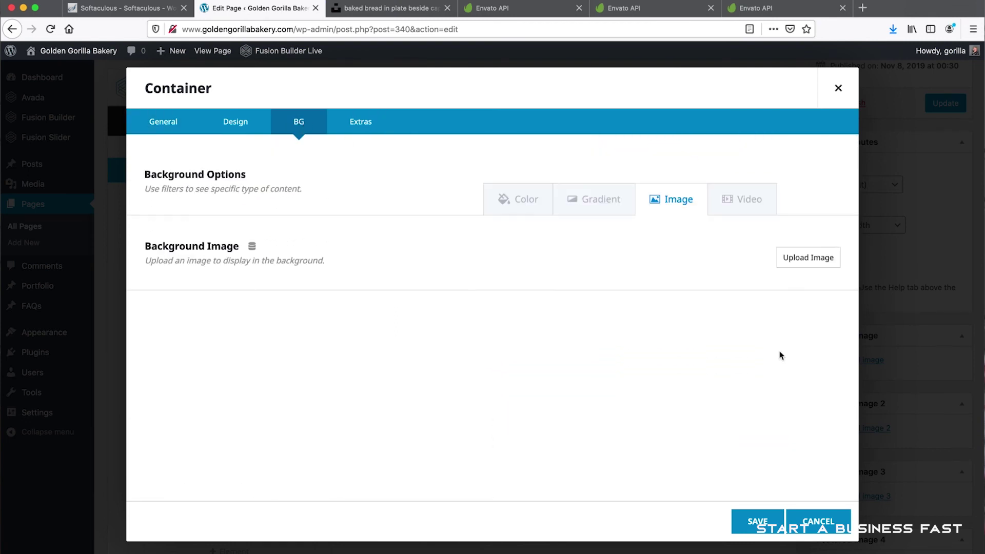
# Upload cinnamon-roll-hero-image.jpg from the Images - SABF folder as the container's background image
pyautogui.click(804, 261)
pyautogui.click(53, 100)
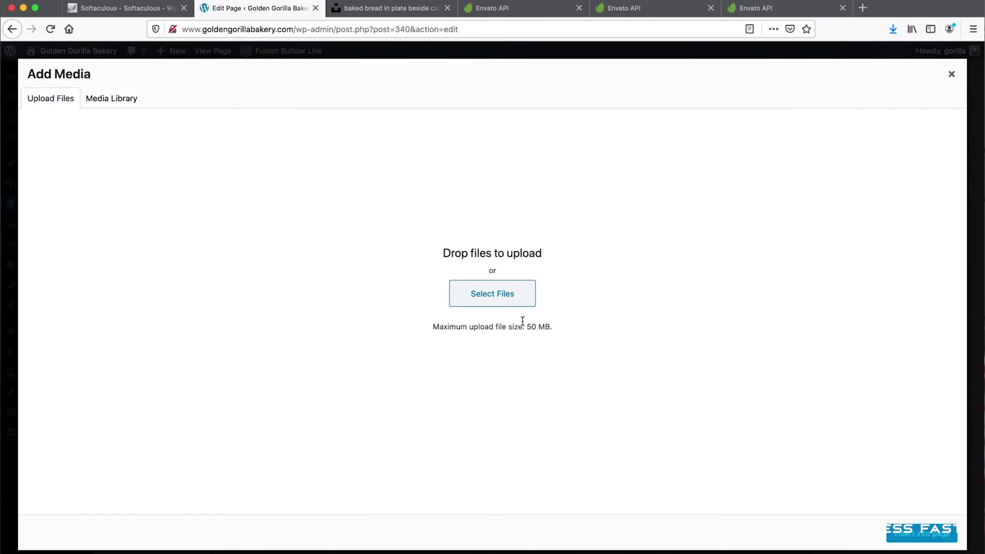
pyautogui.click(508, 301)
pyautogui.click(549, 88)
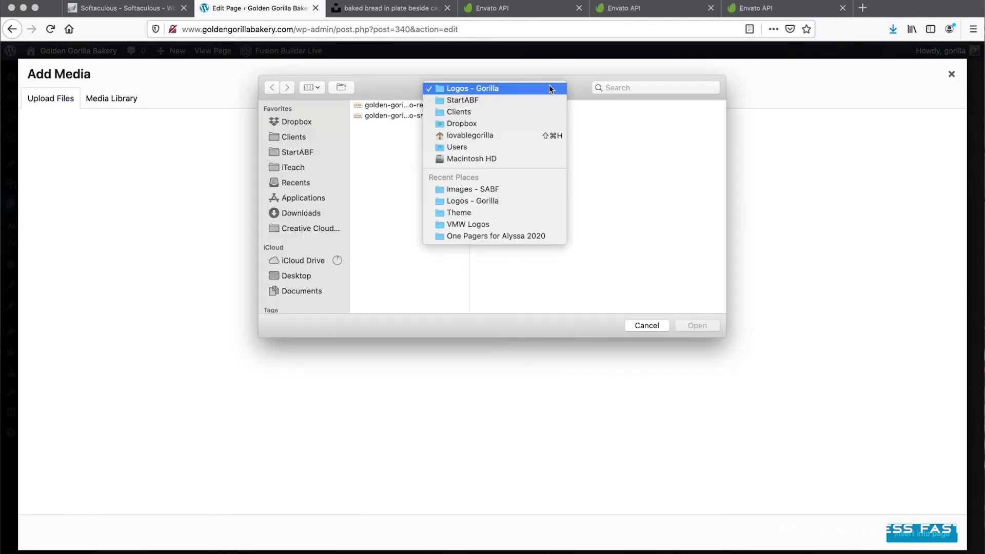
pyautogui.click(502, 188)
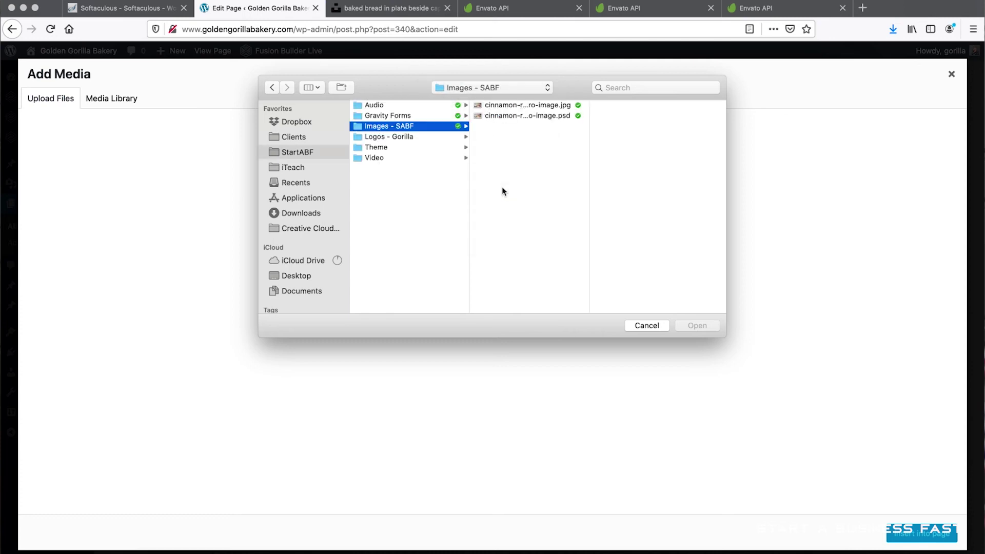
pyautogui.click(543, 106)
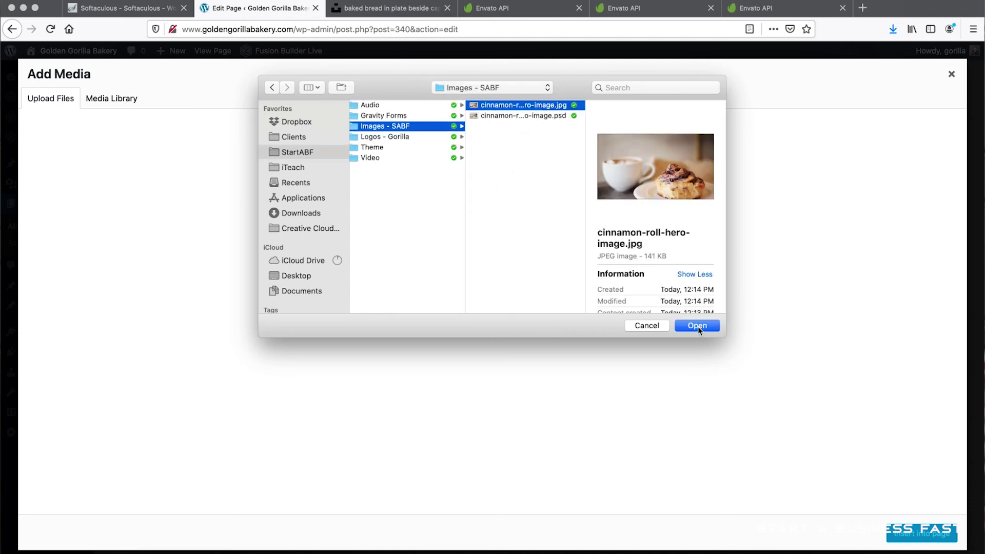
pyautogui.click(699, 328)
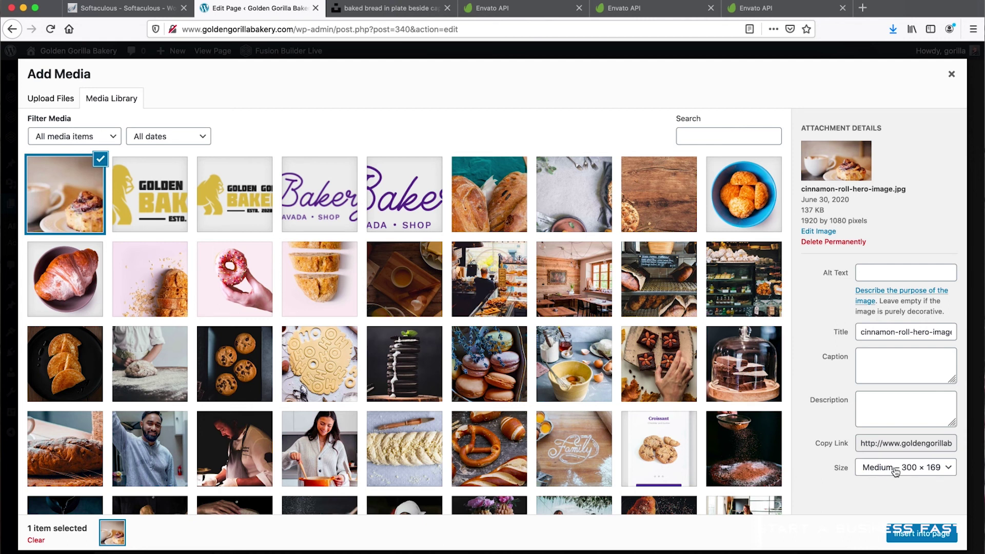
# Set the uploaded image's size to Full Size – 1920 × 1080 and check its pixel dimensions
pyautogui.click(947, 473)
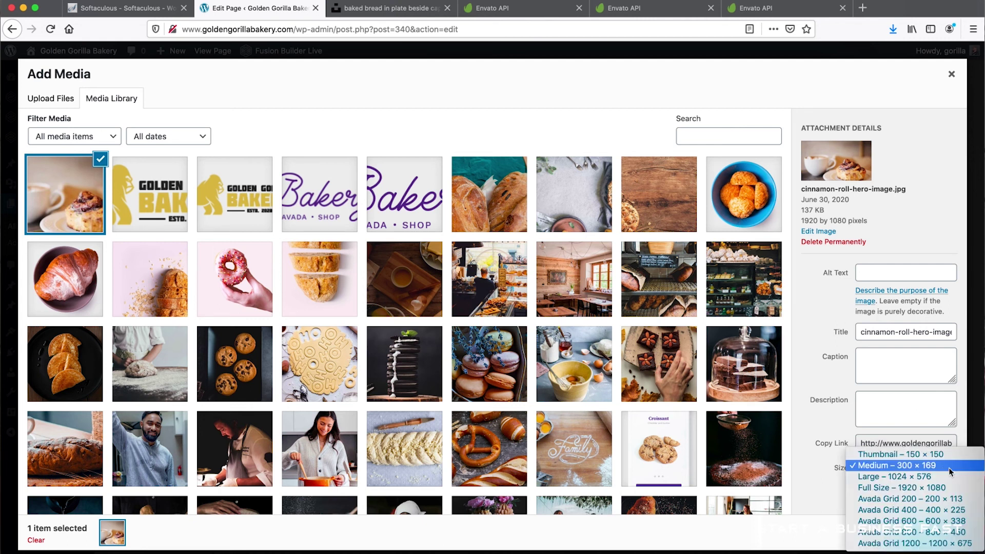
pyautogui.click(920, 489)
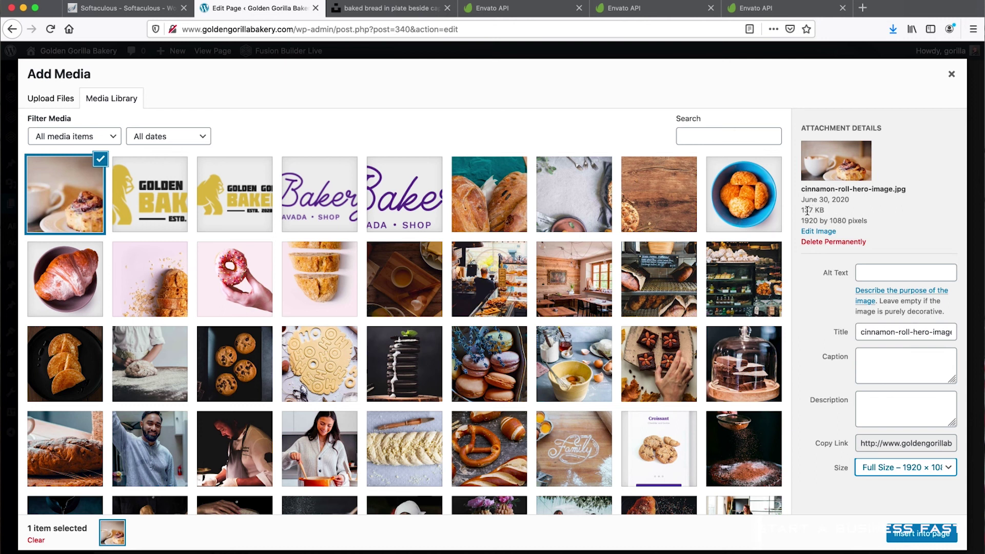
pyautogui.moveTo(869, 221); pyautogui.dragTo(803, 221)
# Give the image the alt text "Cinnamon Roll Header" and insert it into the page
pyautogui.click(871, 274)
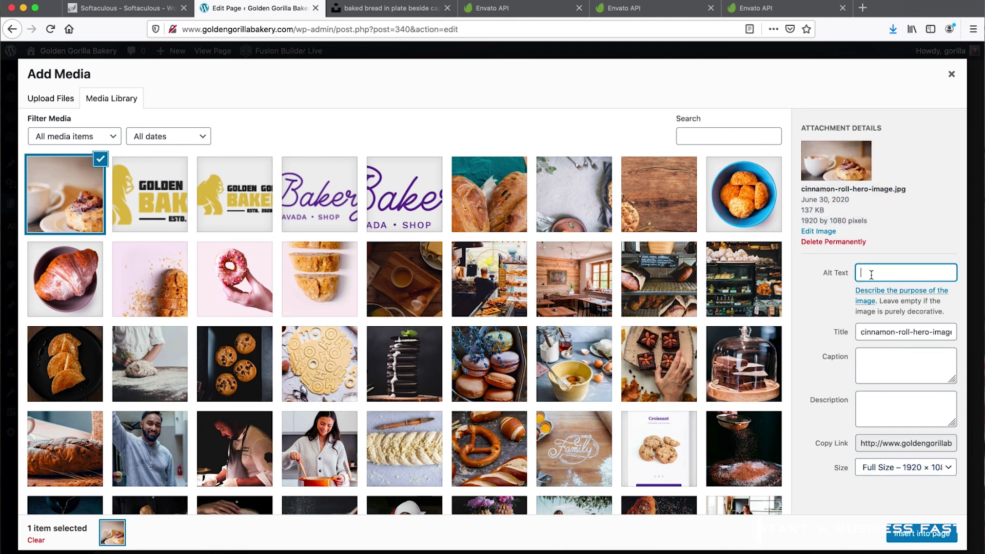
pyautogui.write('Cinnamon Roll Header')
pyautogui.click(878, 423)
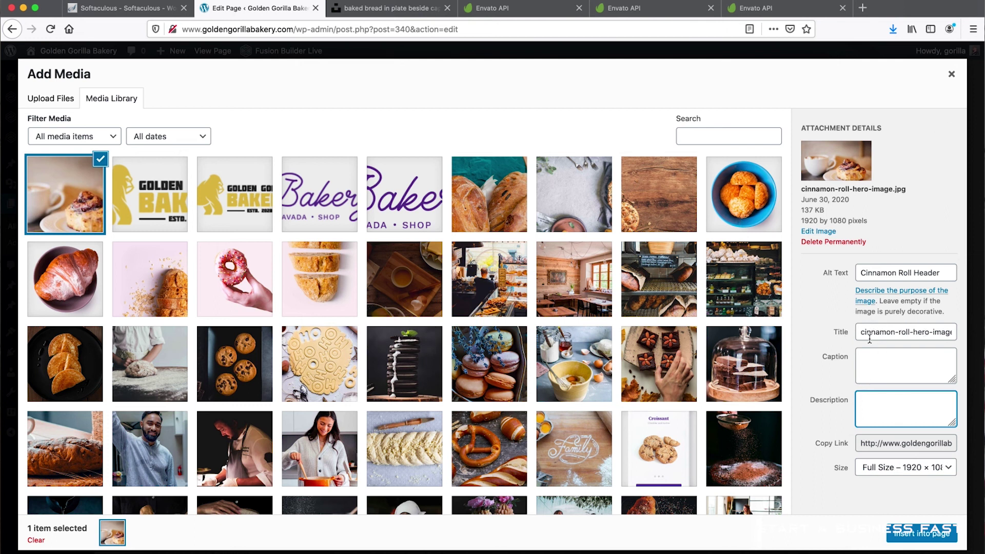
pyautogui.moveTo(860, 332); pyautogui.dragTo(947, 336)
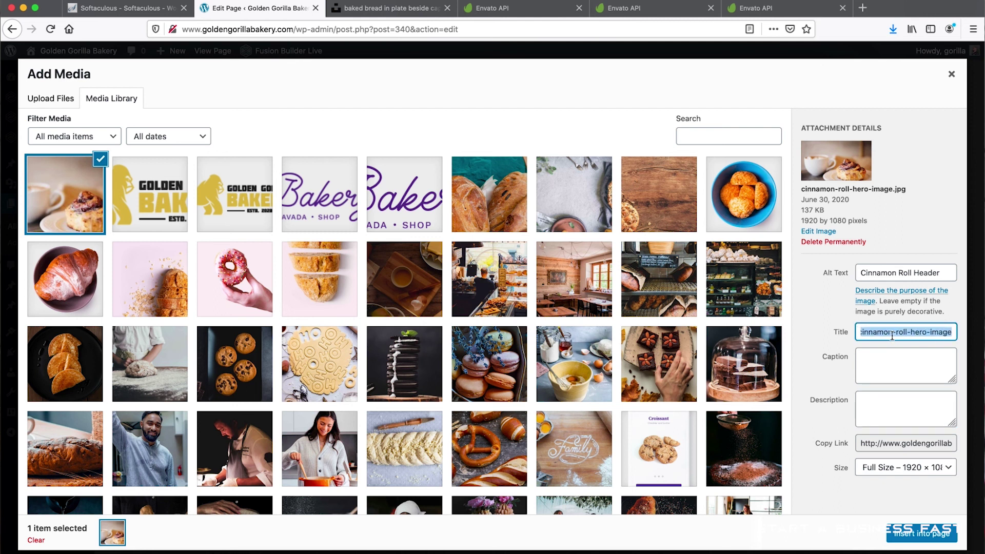
pyautogui.click(884, 373)
pyautogui.click(914, 535)
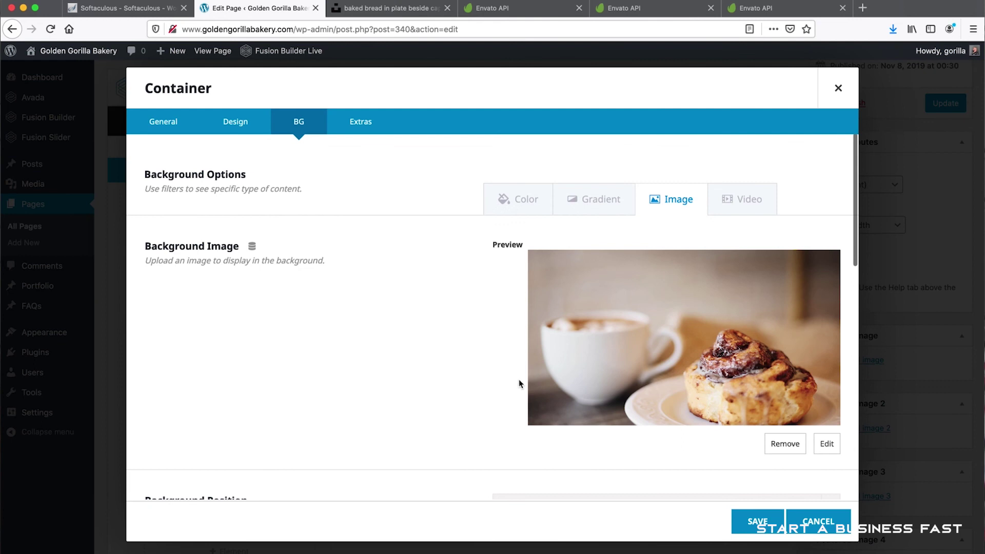
# Review the remaining background image options, save the container settings and update the Bakery Home page
pyautogui.scroll(-4, 608, 412)
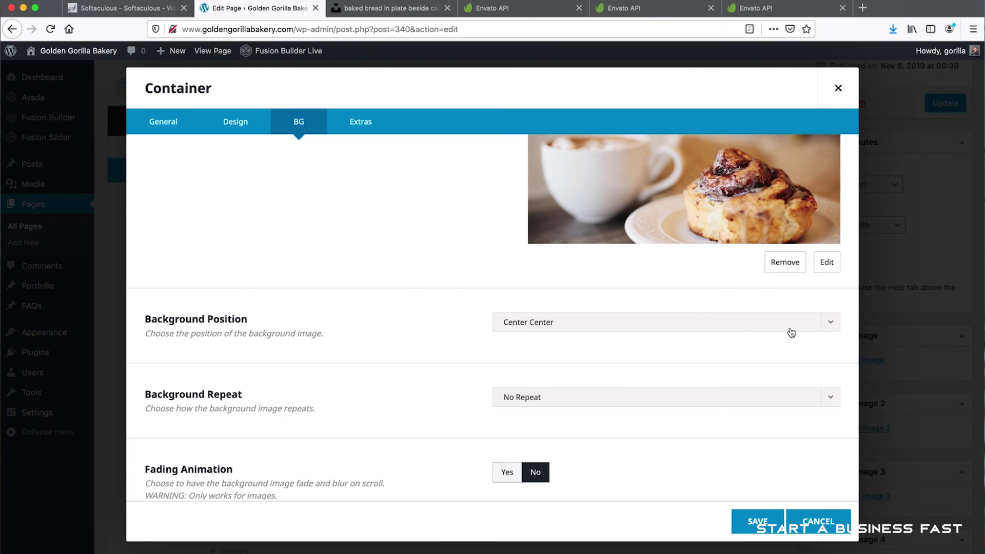
pyautogui.scroll(-8, 817, 350)
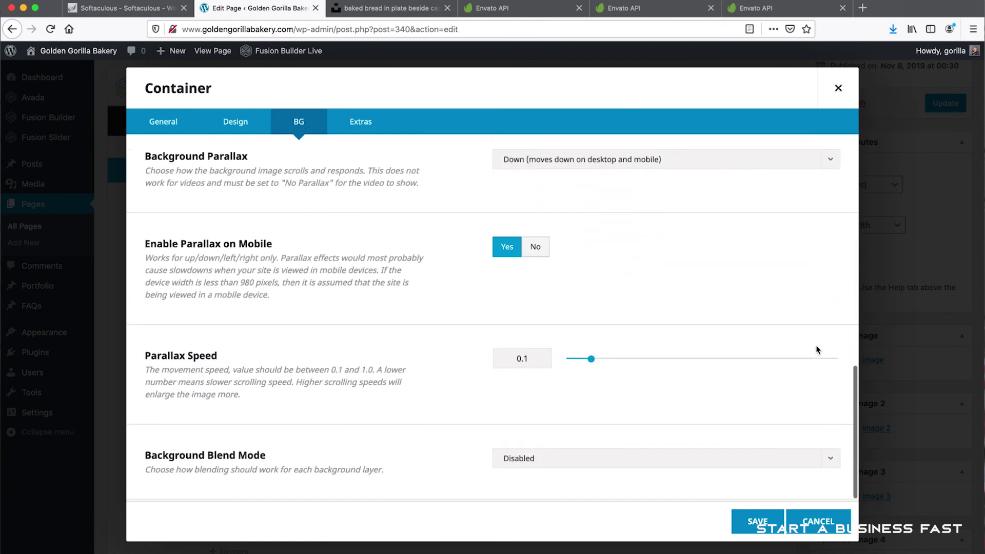
pyautogui.scroll(8, 817, 350)
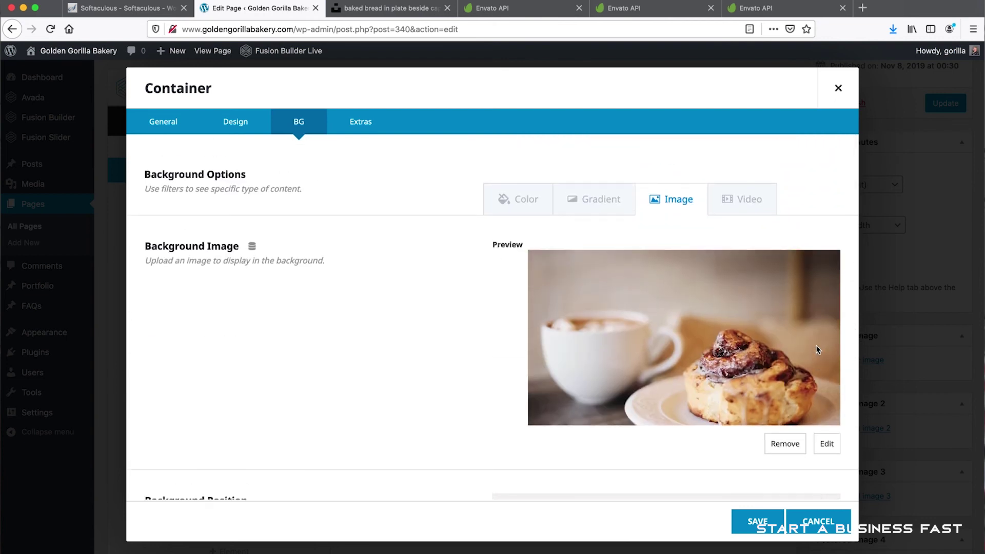
pyautogui.click(756, 521)
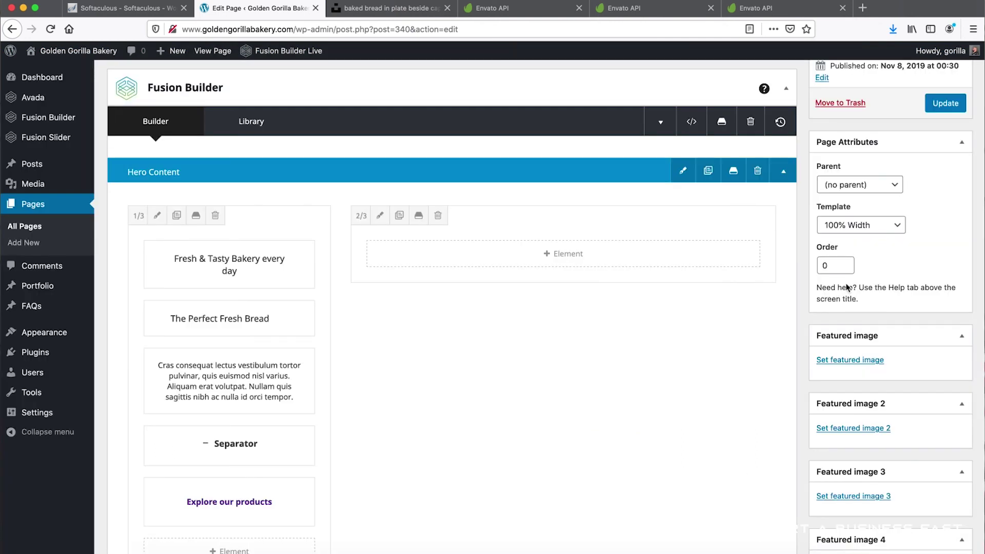
pyautogui.click(949, 103)
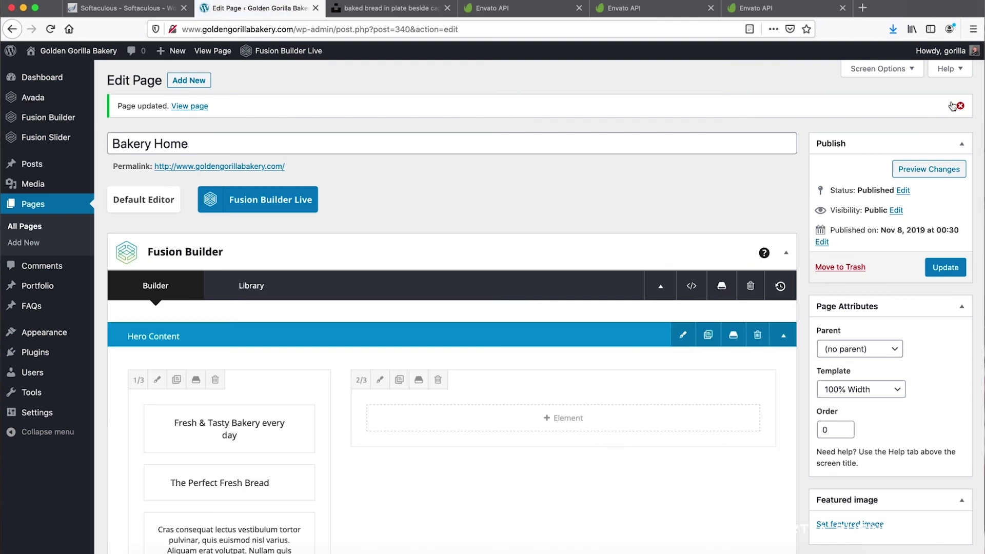
# Reopen the Hero Content container's background settings, save them again and update the page once more
pyautogui.scroll(-3, 769, 221)
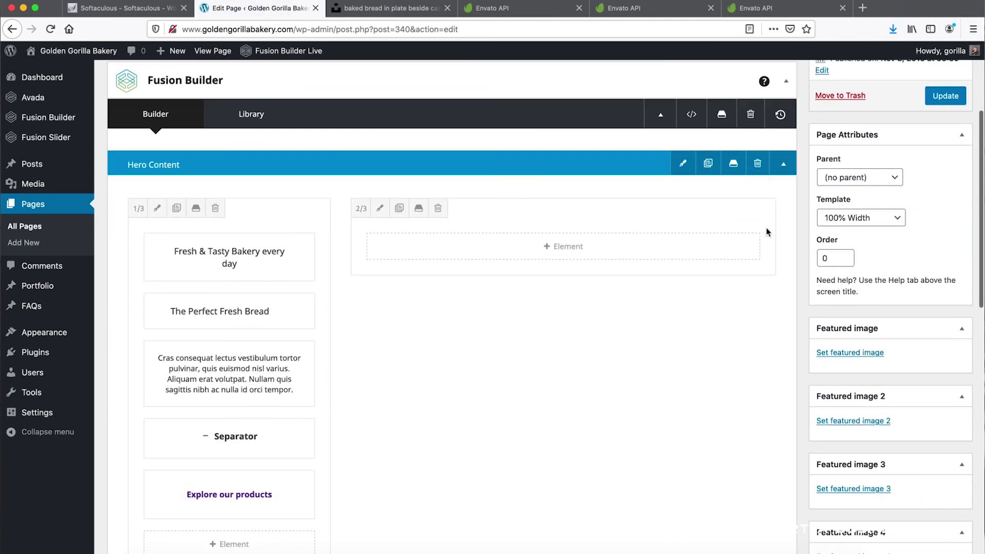
pyautogui.click(684, 165)
pyautogui.click(295, 132)
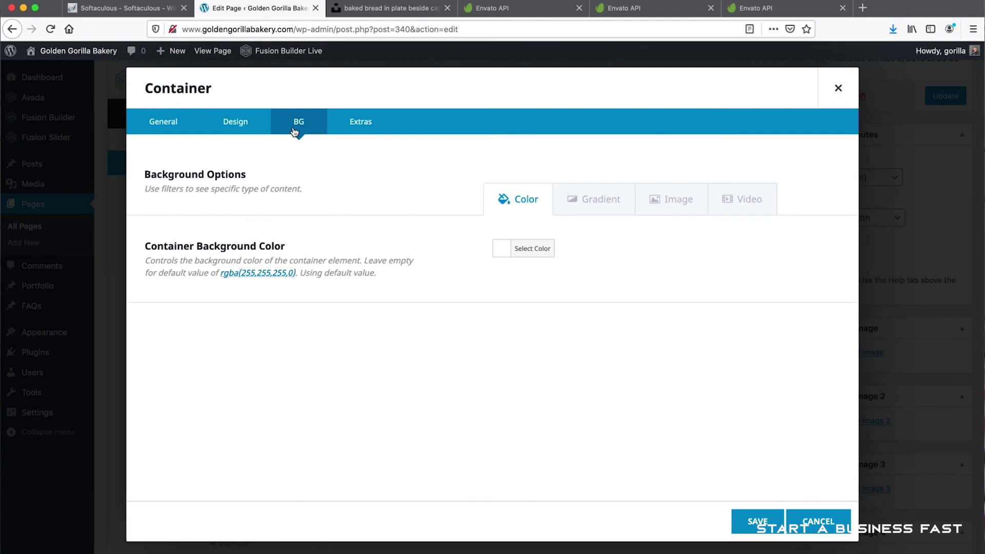
pyautogui.click(747, 522)
pyautogui.click(948, 99)
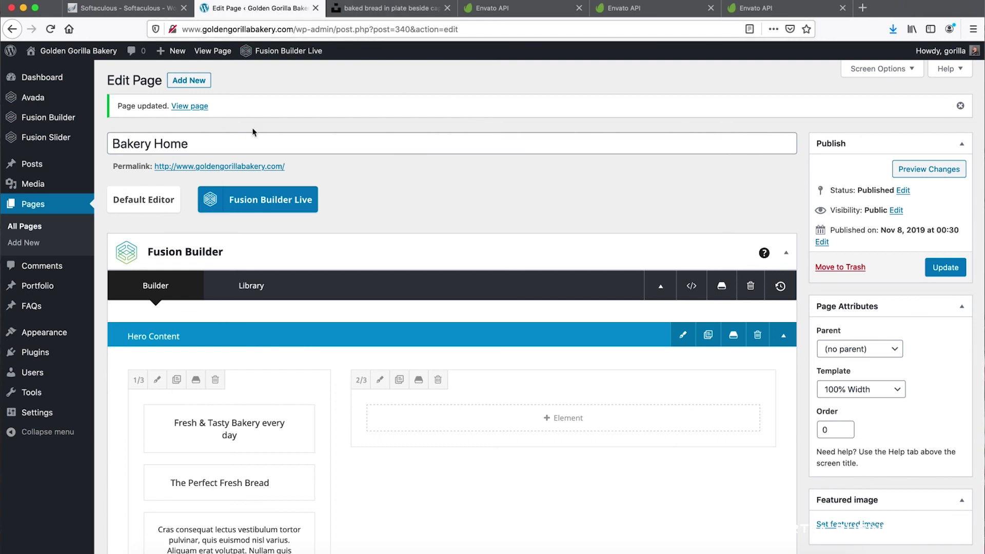
# View the published home page and look over the new hero background and the content below it
pyautogui.click(192, 108)
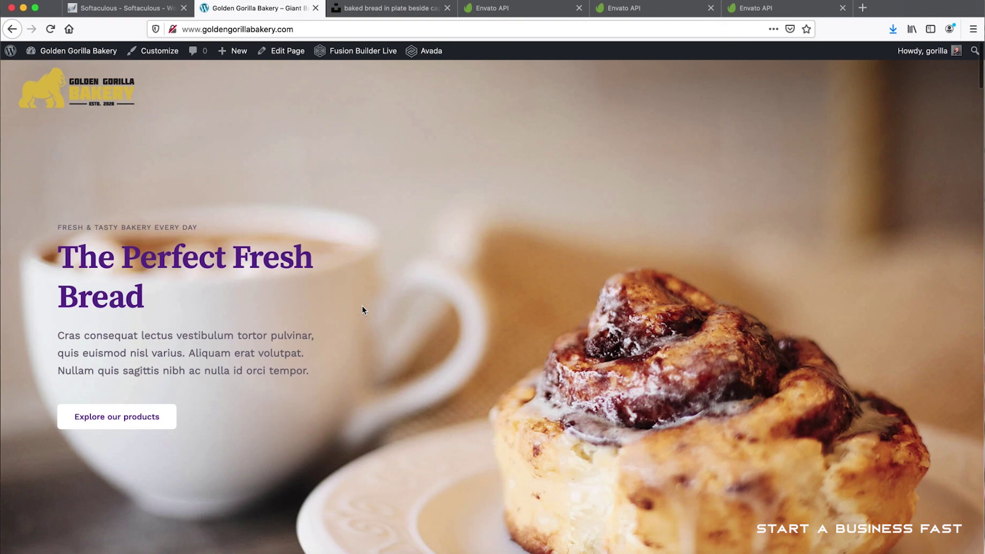
pyautogui.scroll(-10, 362, 306)
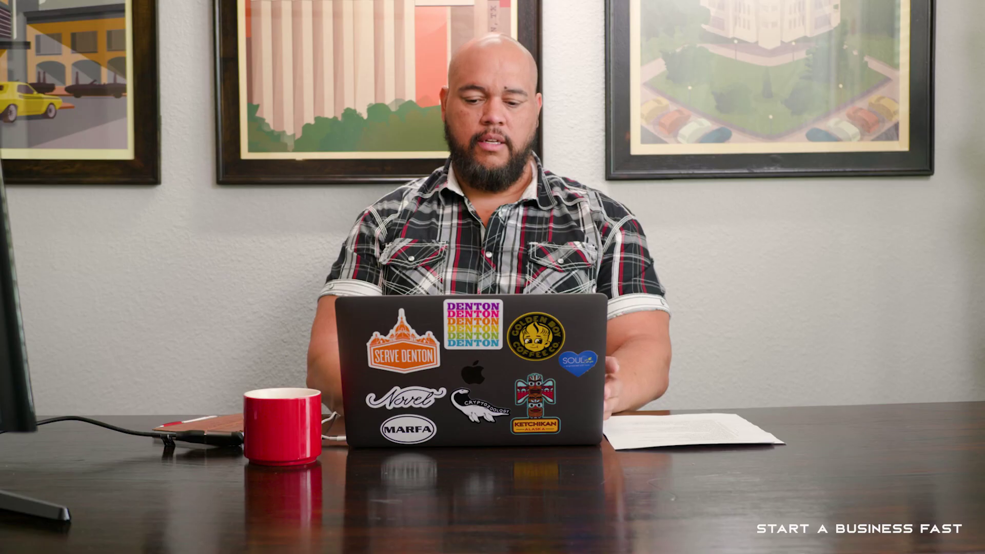